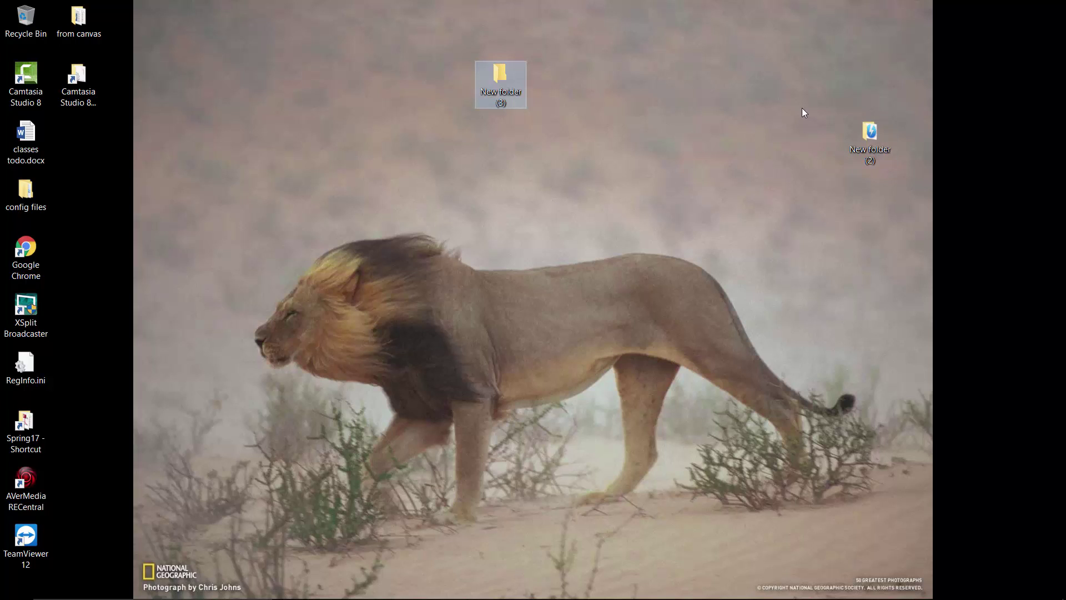
Open New folder (3) with the Raspbian files, then bring the Raspbian download page forward in Edge
left_click_drag(802, 108, 892, 198)
double_click(481, 69)
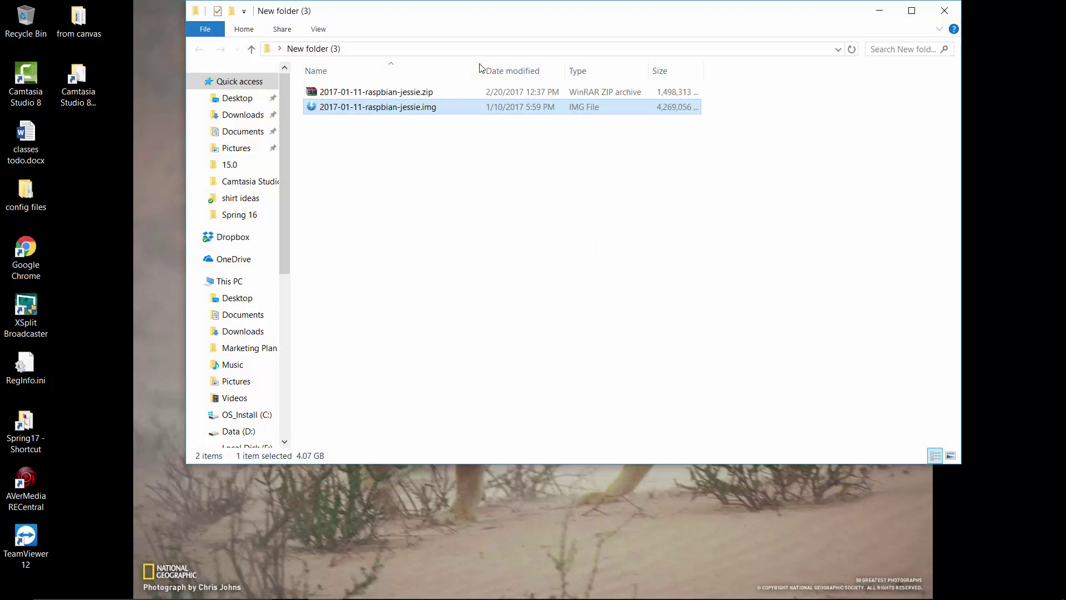
left_click(498, 591)
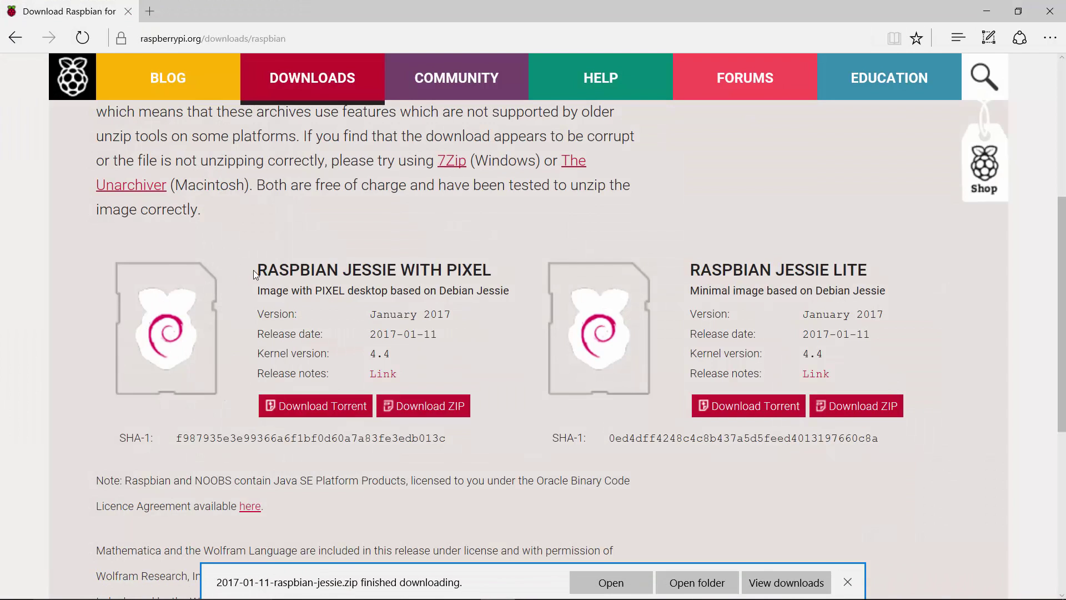
Highlight the RASPBIAN JESSIE WITH PIXEL heading and minimize Edge to reveal the downloaded files
left_click_drag(255, 270, 500, 269)
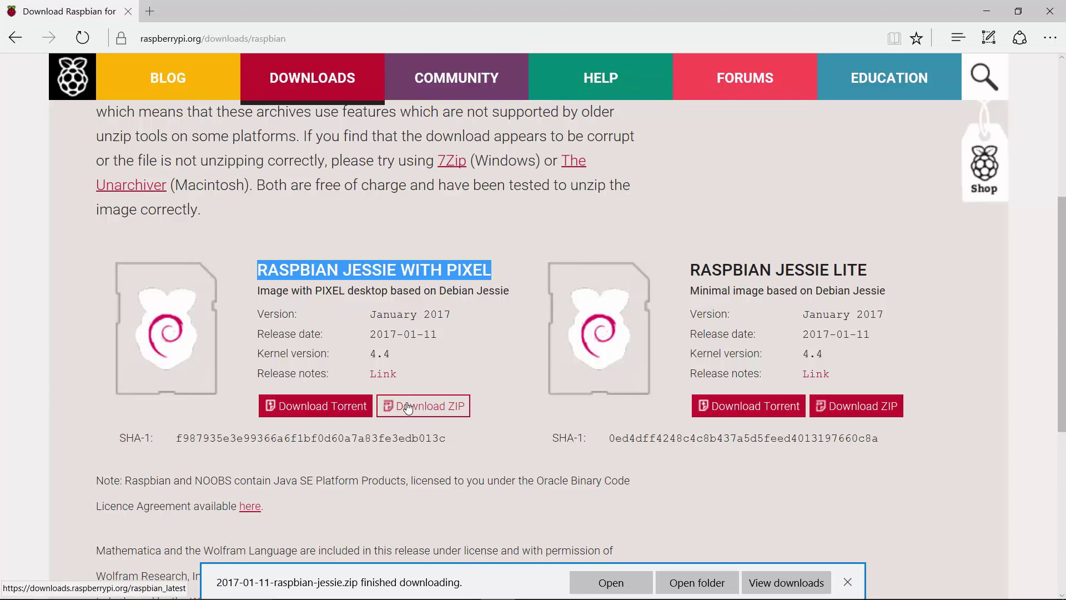
left_click(983, 7)
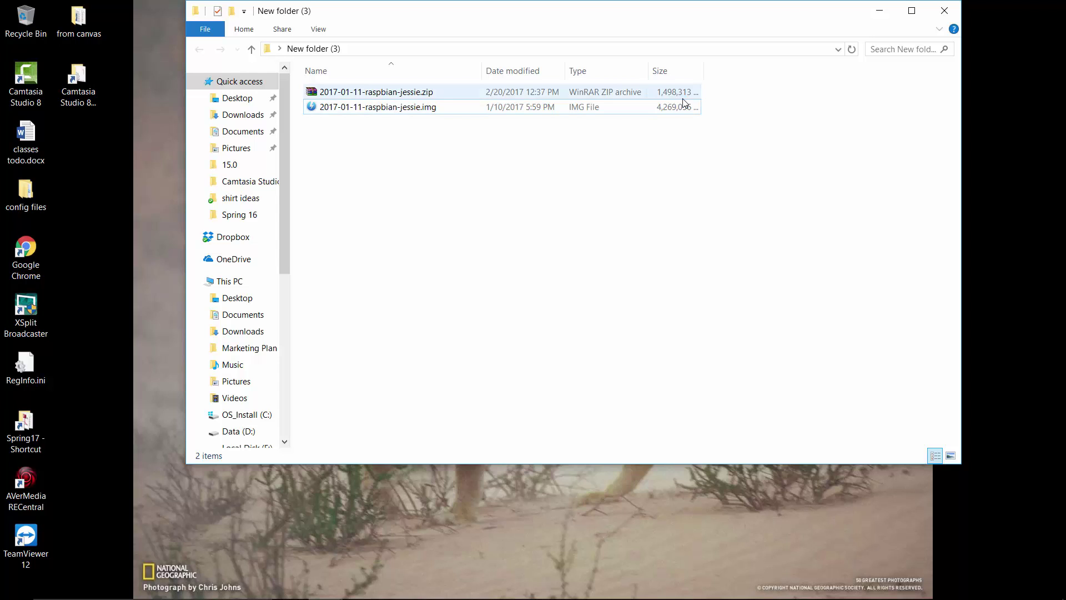
left_click(363, 95)
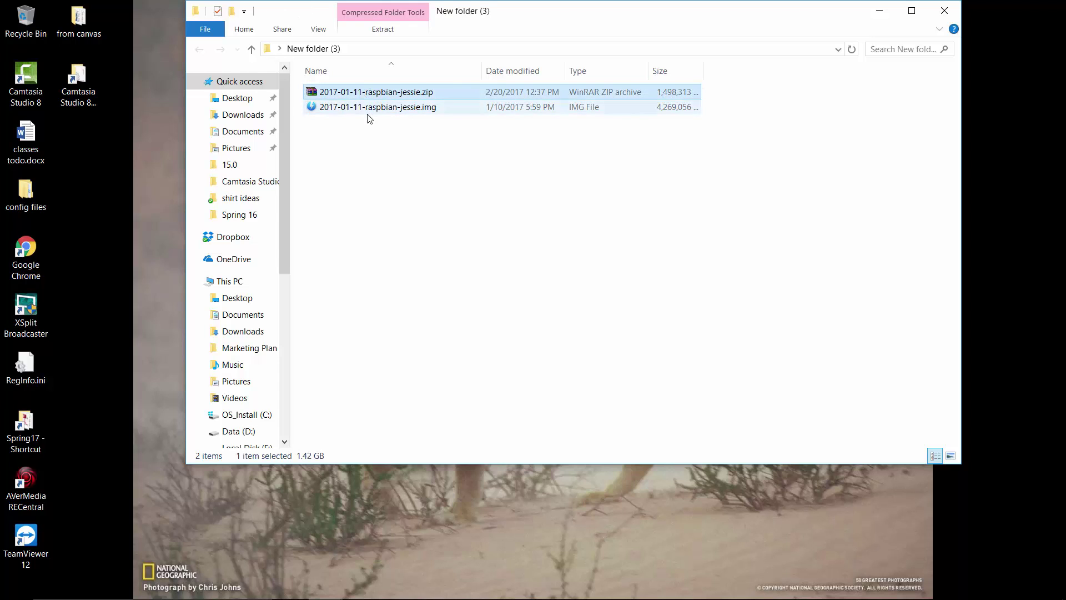
double_click(365, 93)
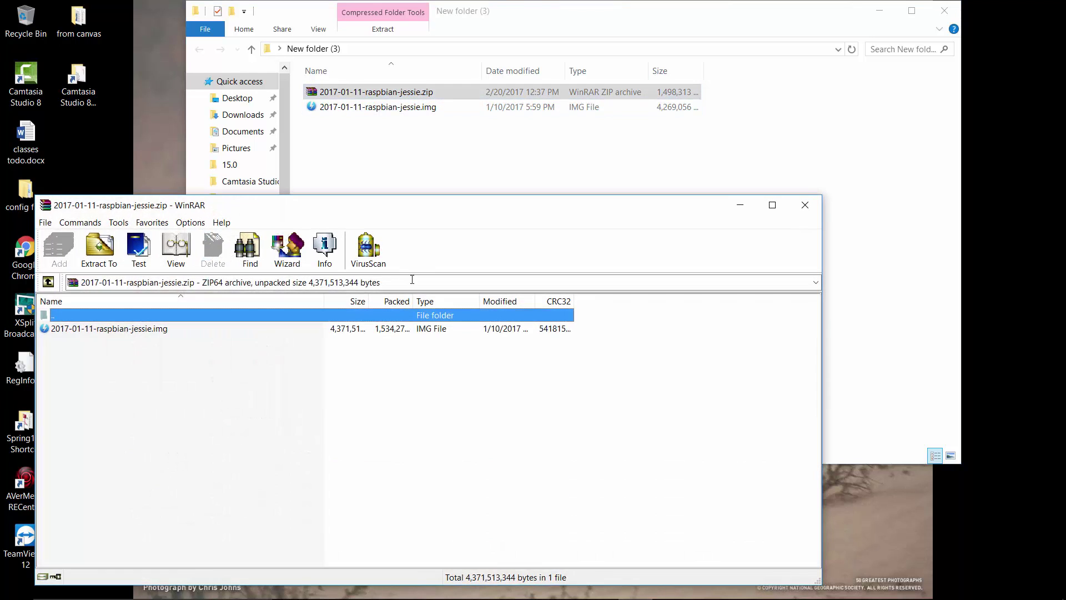
left_click(805, 206)
left_click(339, 107)
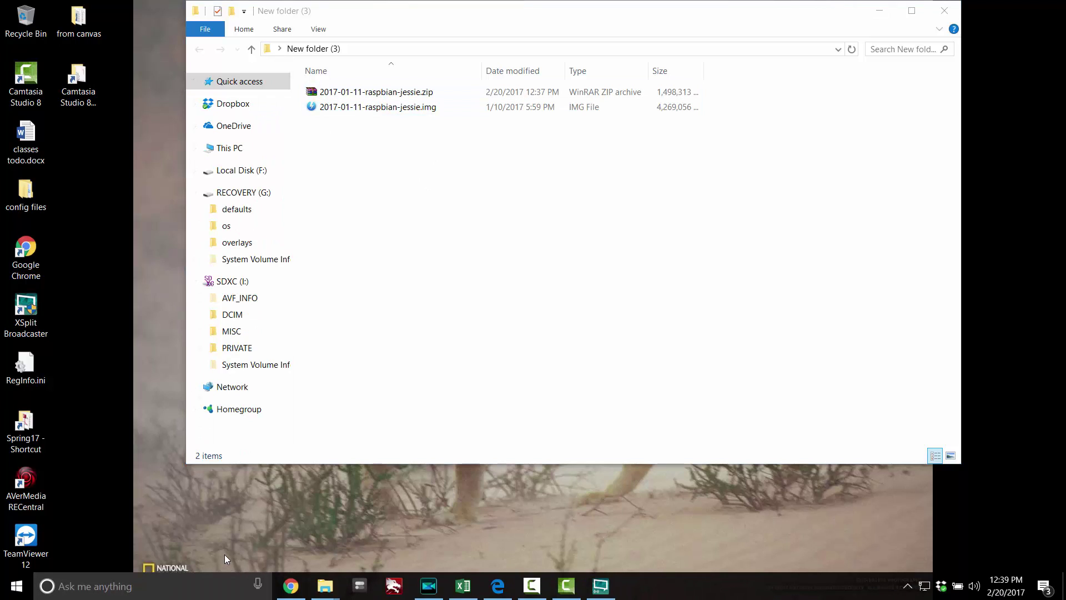
Search 'sd' and run SDFormatter as administrator
left_click(208, 586)
type("sd")
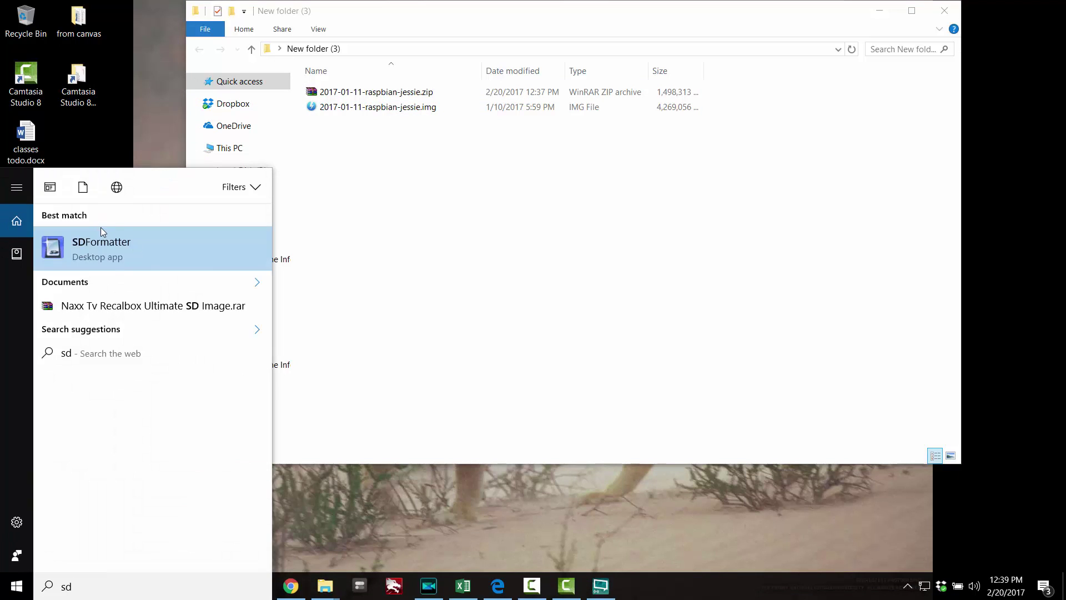
right_click(115, 261)
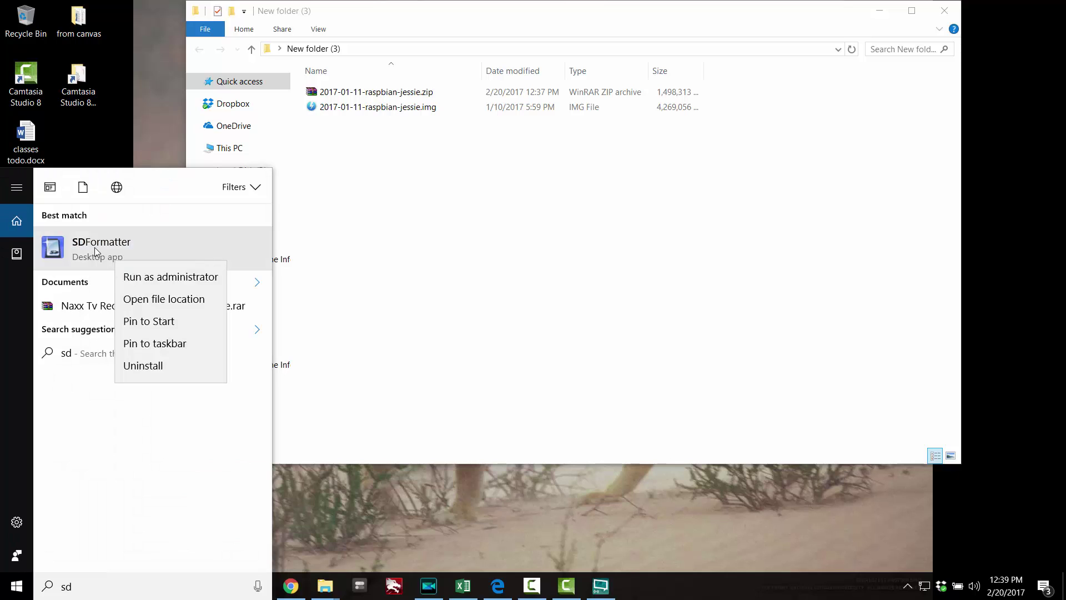
left_click(171, 276)
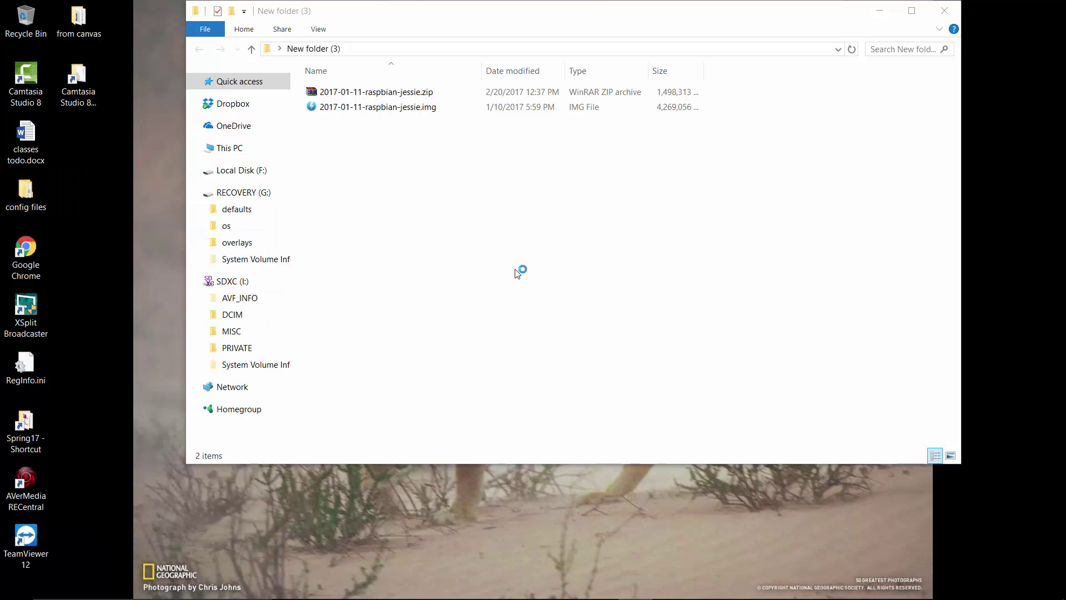
Quick-format the memory card as FAT32 (7.39 GB), then close SDFormatter
left_click(567, 392)
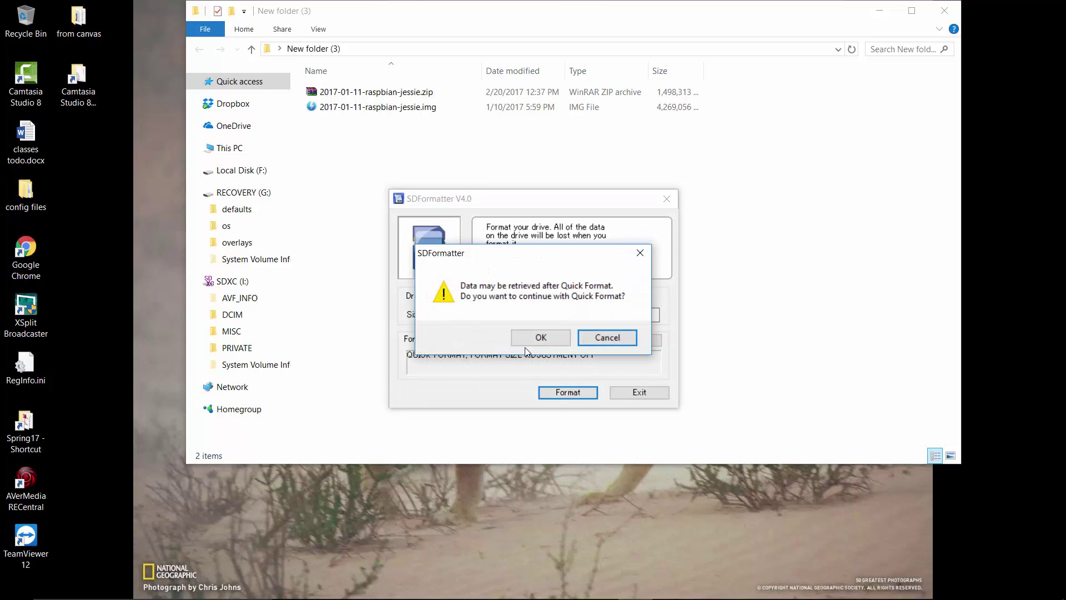
left_click(528, 341)
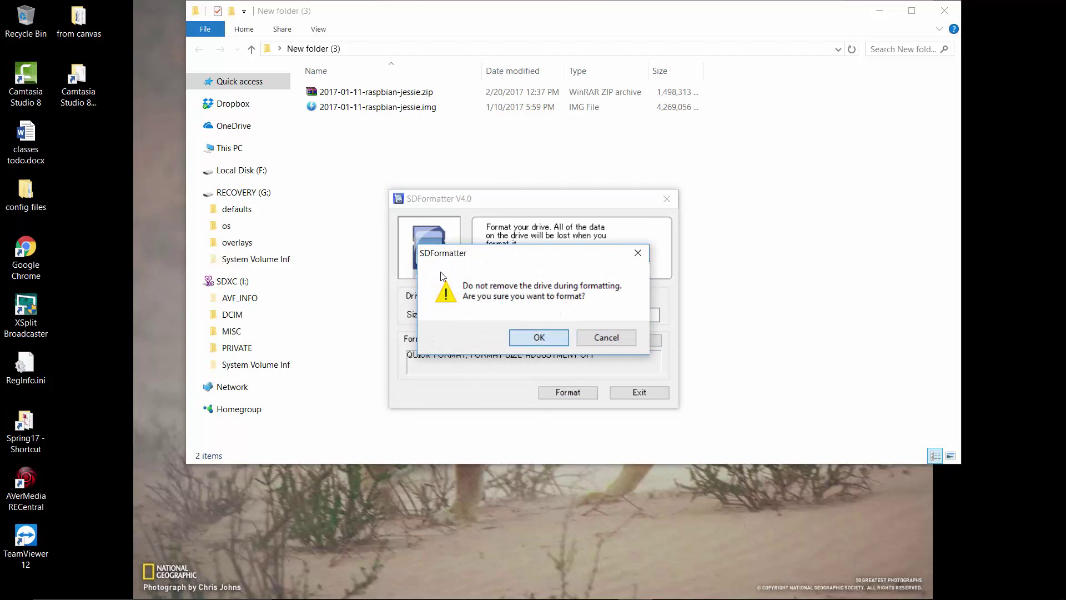
left_click(537, 336)
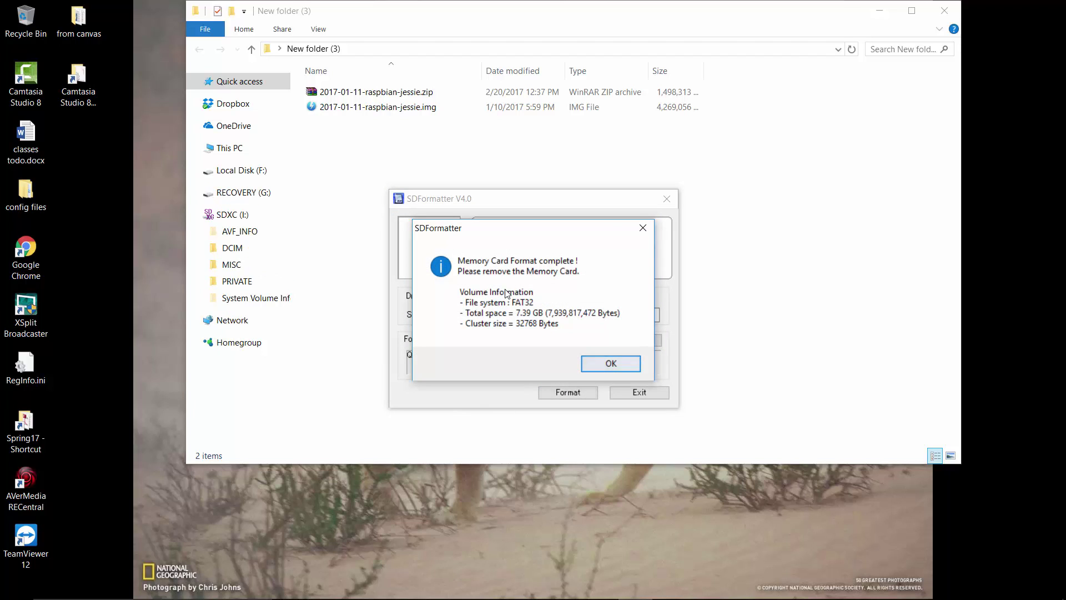
key("Return")
left_click(667, 200)
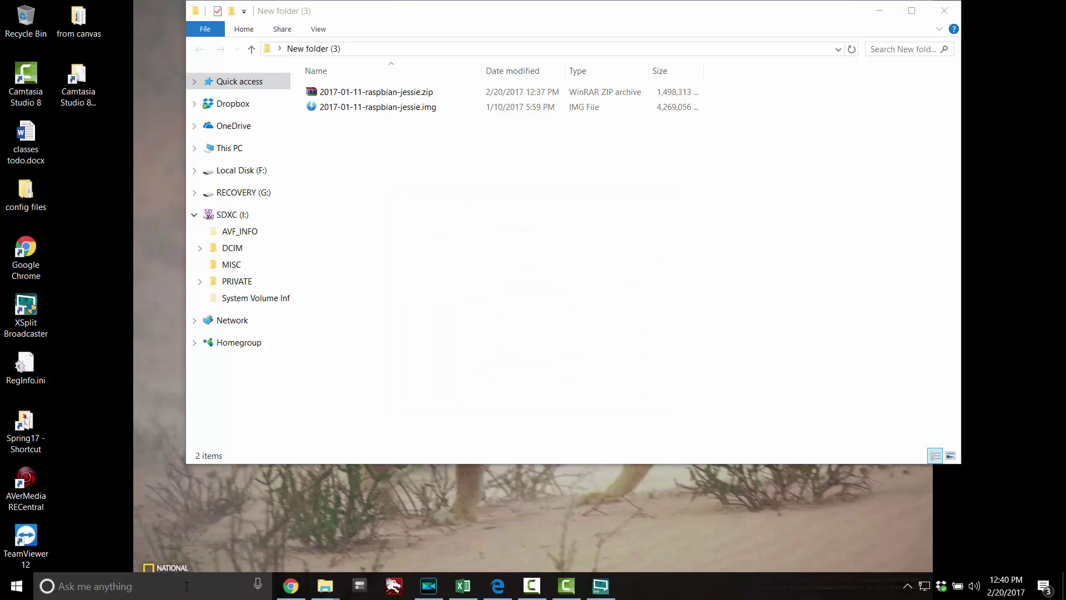
Search 'win32' and run Win32 Disk Imager as administrator
left_click(186, 587)
type("win32")
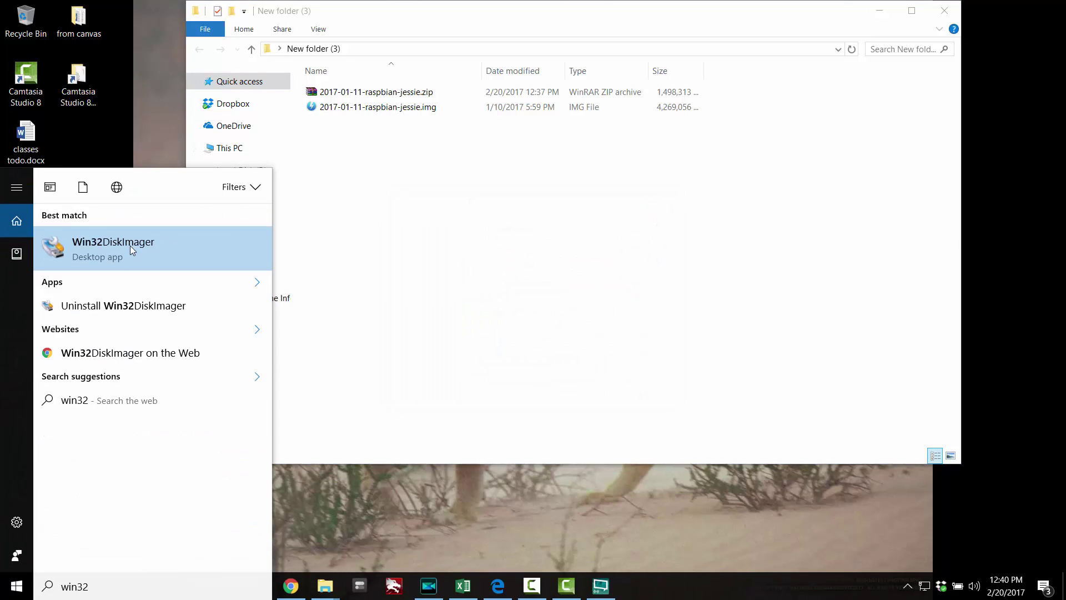
right_click(131, 247)
left_click(149, 264)
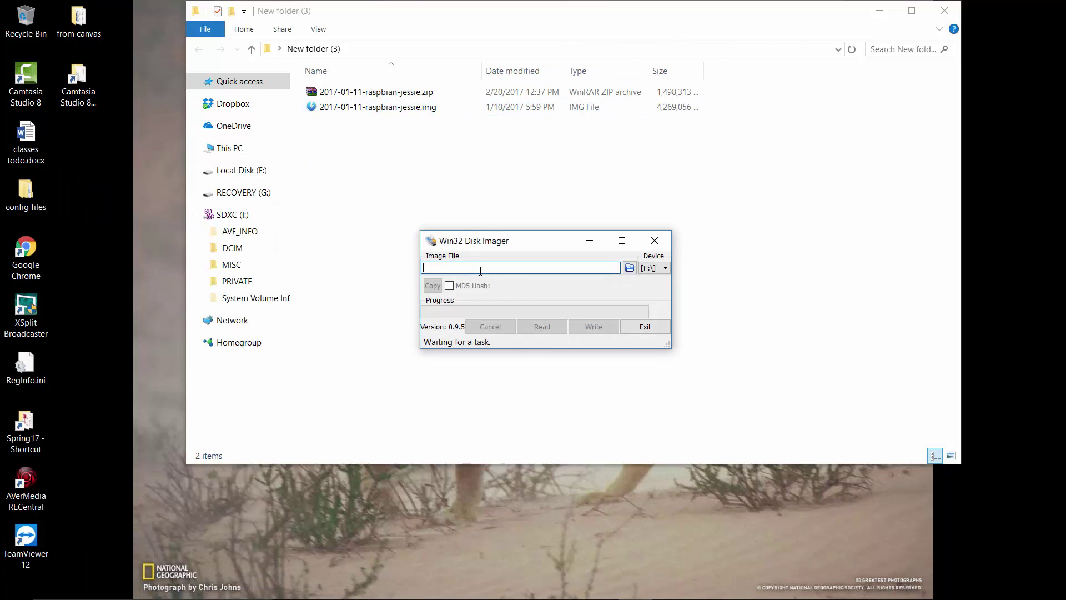
Choose 2017-01-11-raspbian-jessie.img as the image, set the device to G:\, and start Write
left_click(655, 268)
left_click(655, 285)
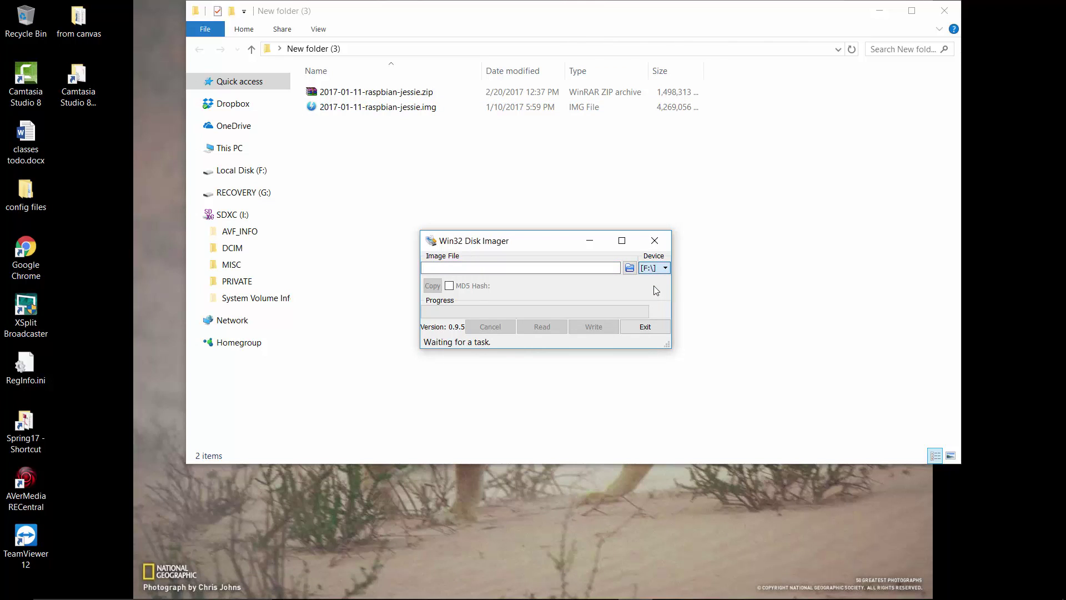
left_click(630, 268)
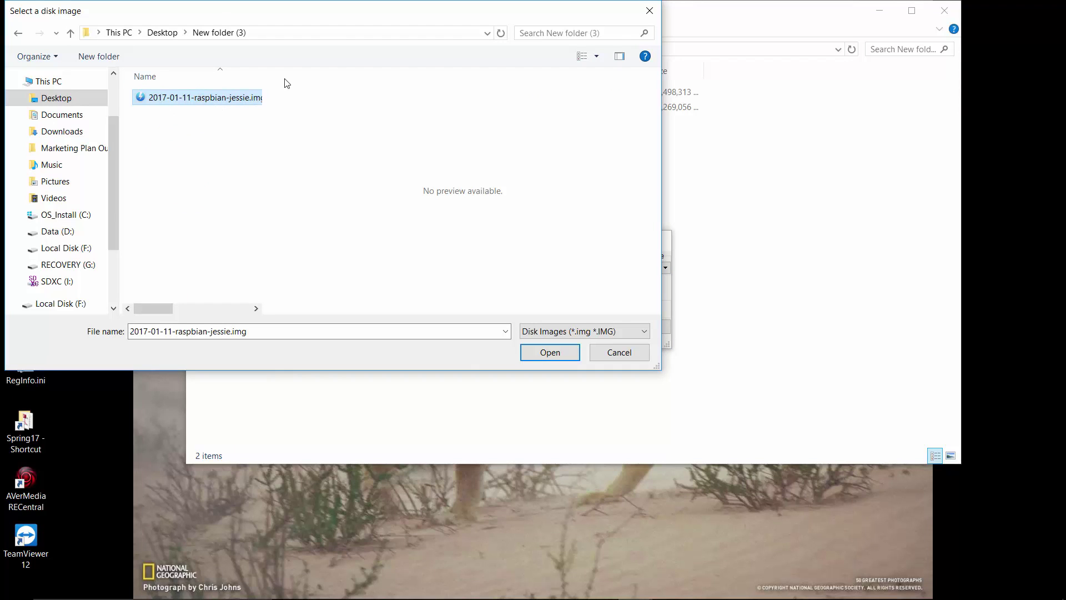
left_click(562, 357)
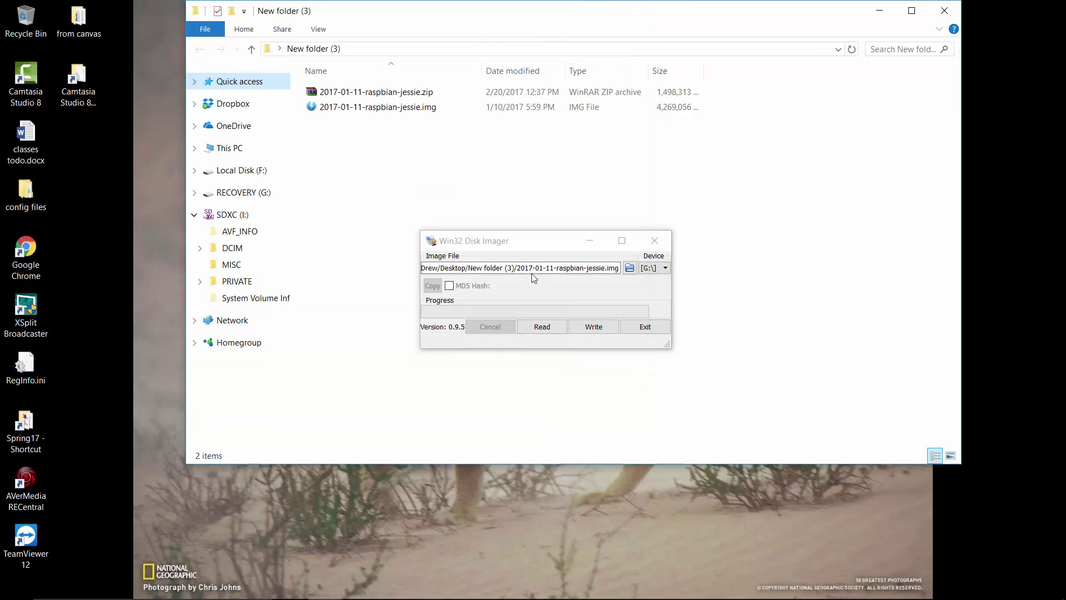
left_click(651, 268)
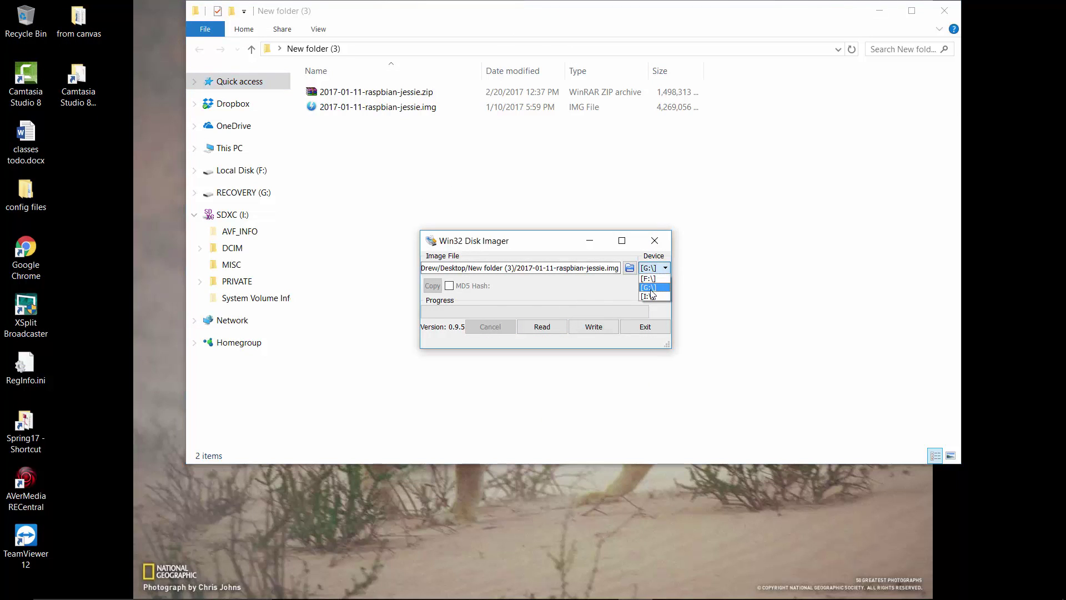
left_click(652, 289)
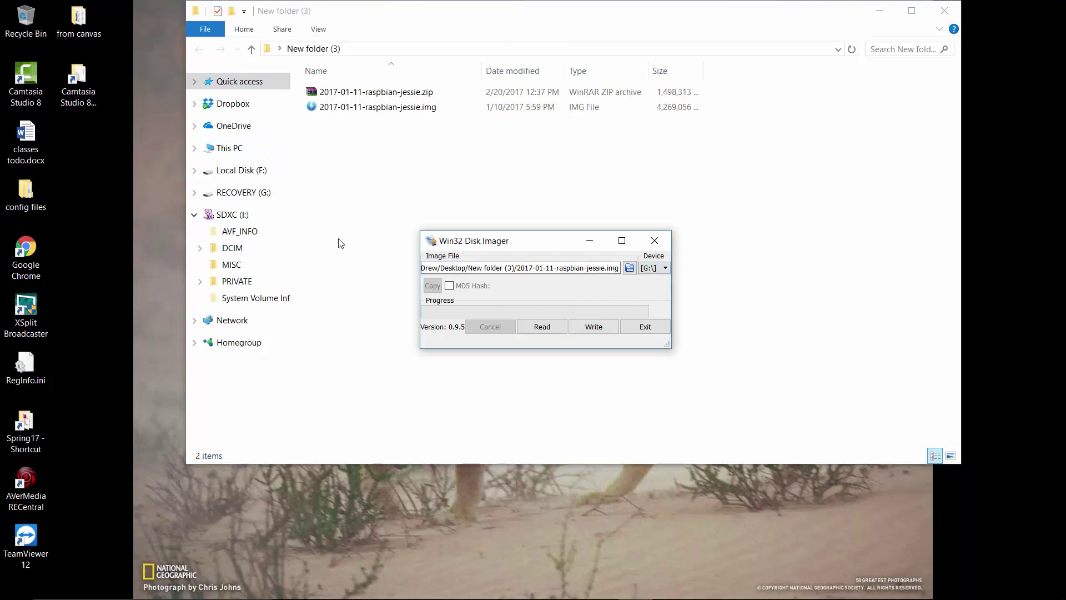
left_click(592, 327)
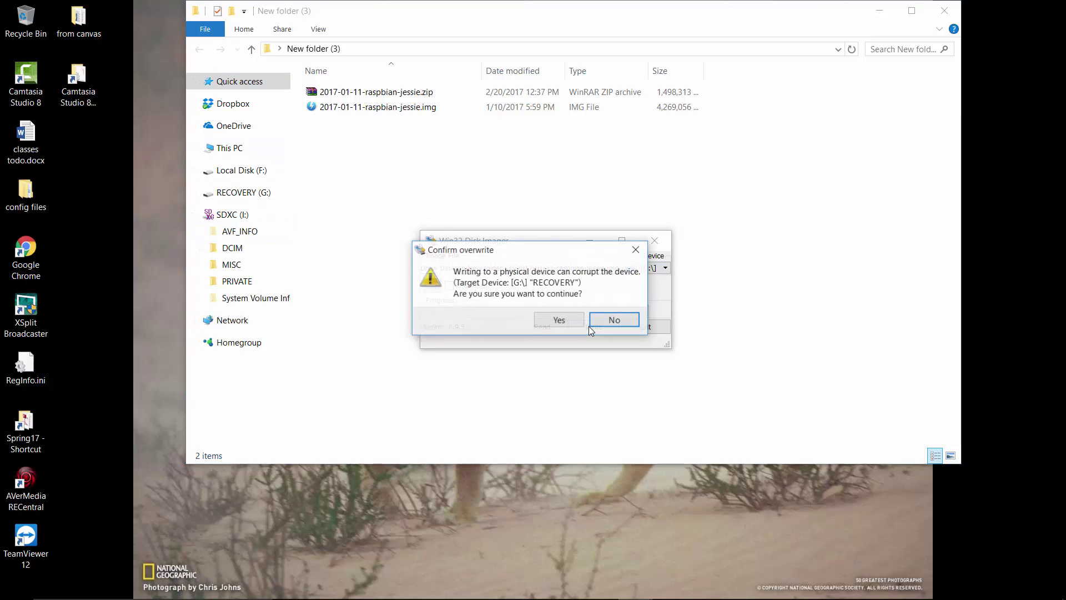
Confirm overwriting G:\ so the Raspbian image is written to the card
left_click(564, 318)
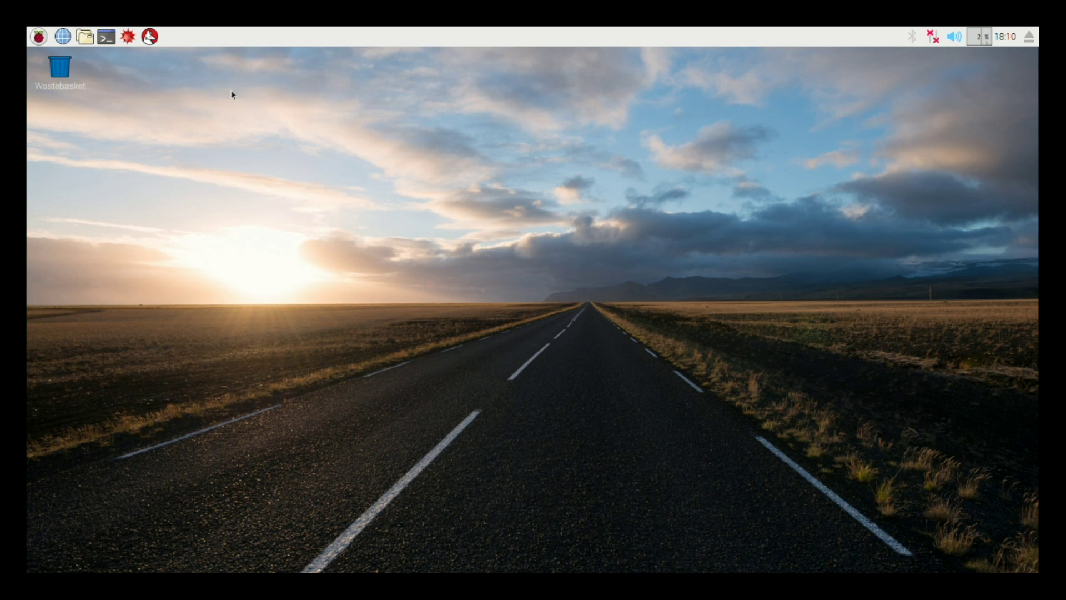
Browse the PIXEL applications menu, opening and closing it several times
left_click(51, 32)
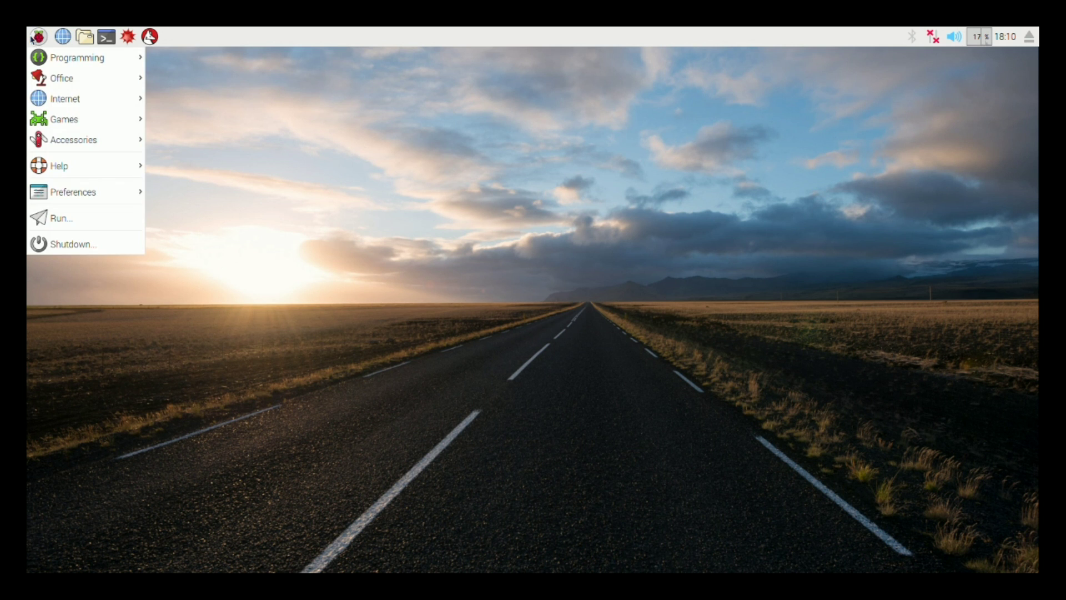
left_click(406, 172)
left_click(38, 34)
mouse_move(59, 66)
mouse_move(77, 99)
left_click(454, 92)
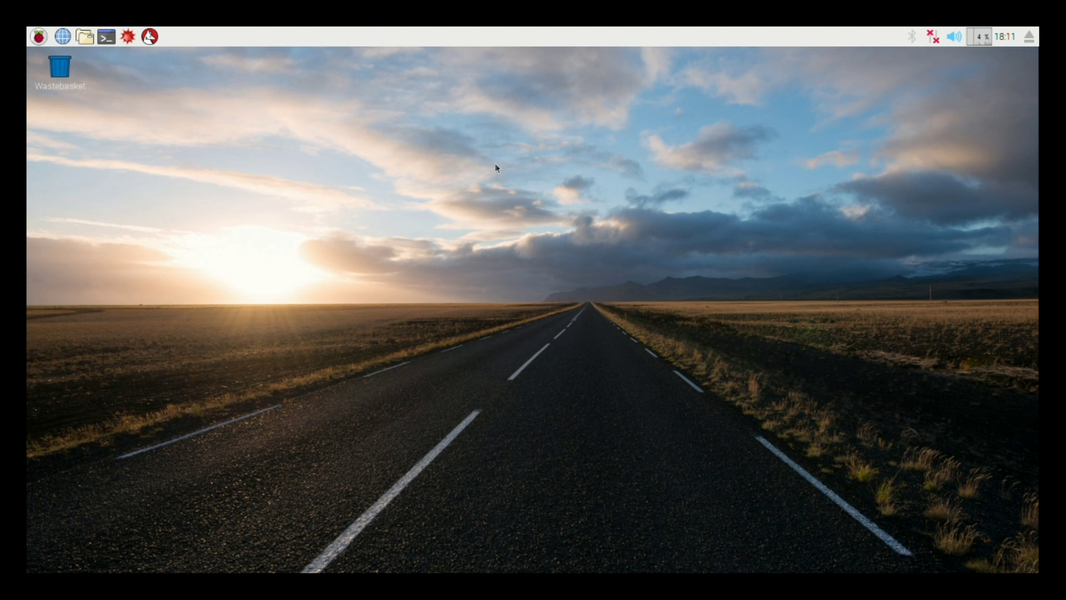
left_click(39, 36)
left_click(304, 161)
Launch Minecraft Pi from Menu > Games, then close its window from the taskbar
left_click(39, 37)
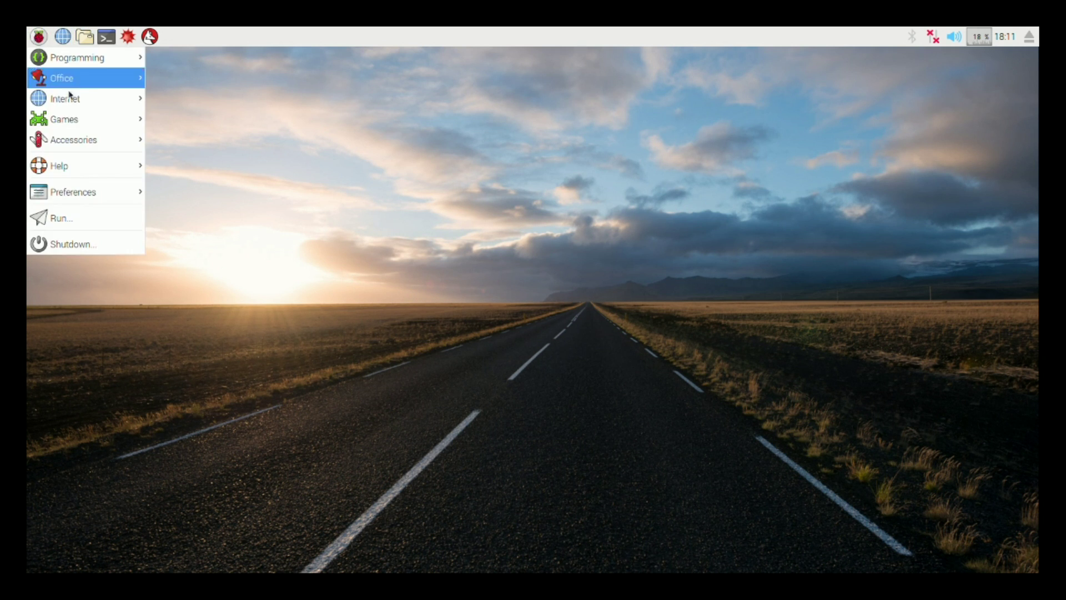
mouse_move(115, 127)
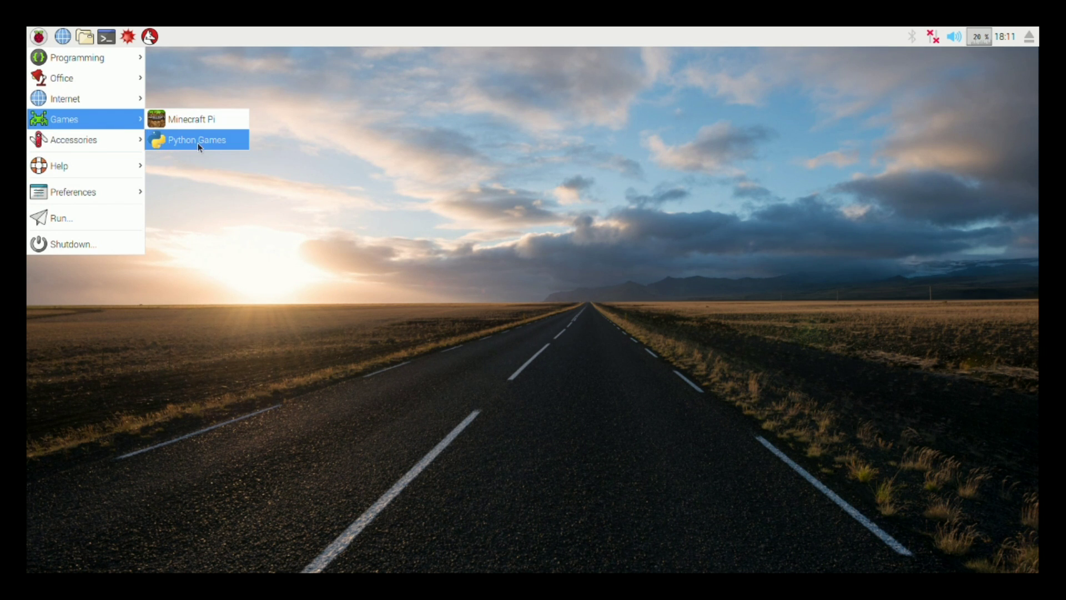
left_click(212, 115)
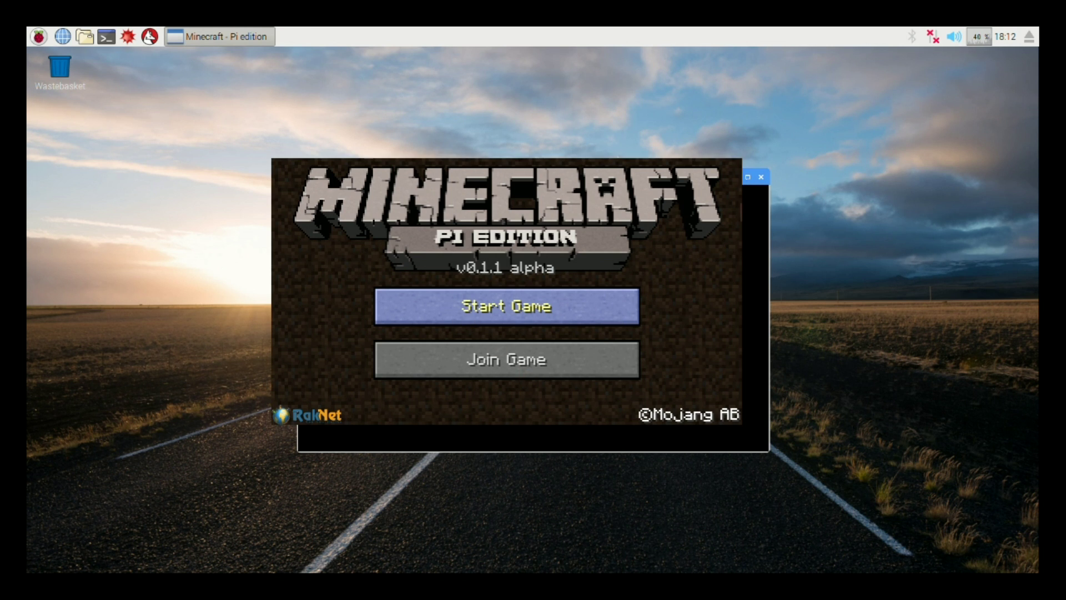
right_click(233, 32)
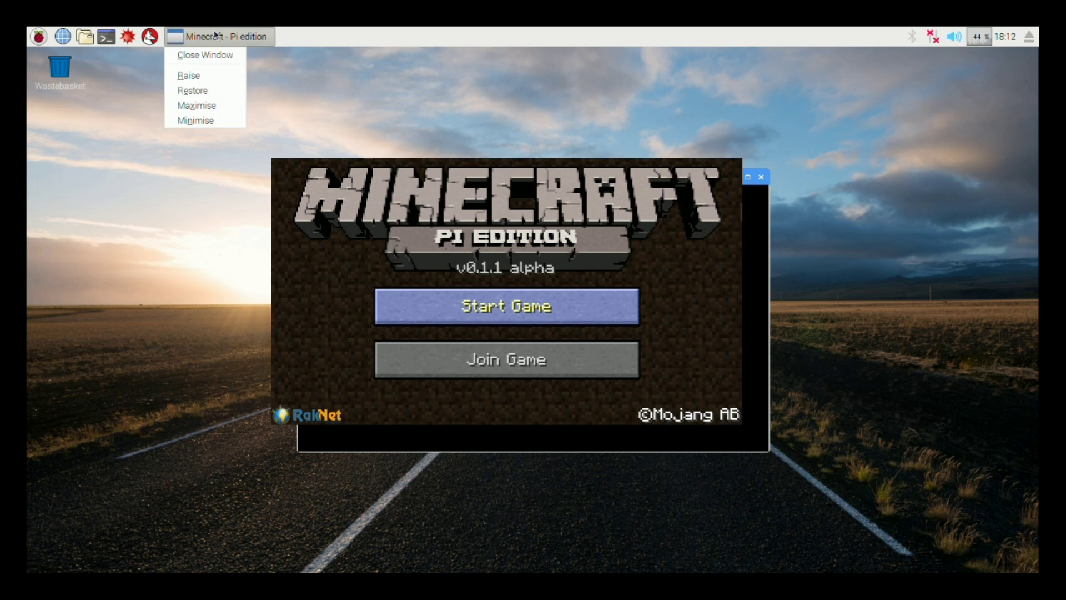
left_click(211, 52)
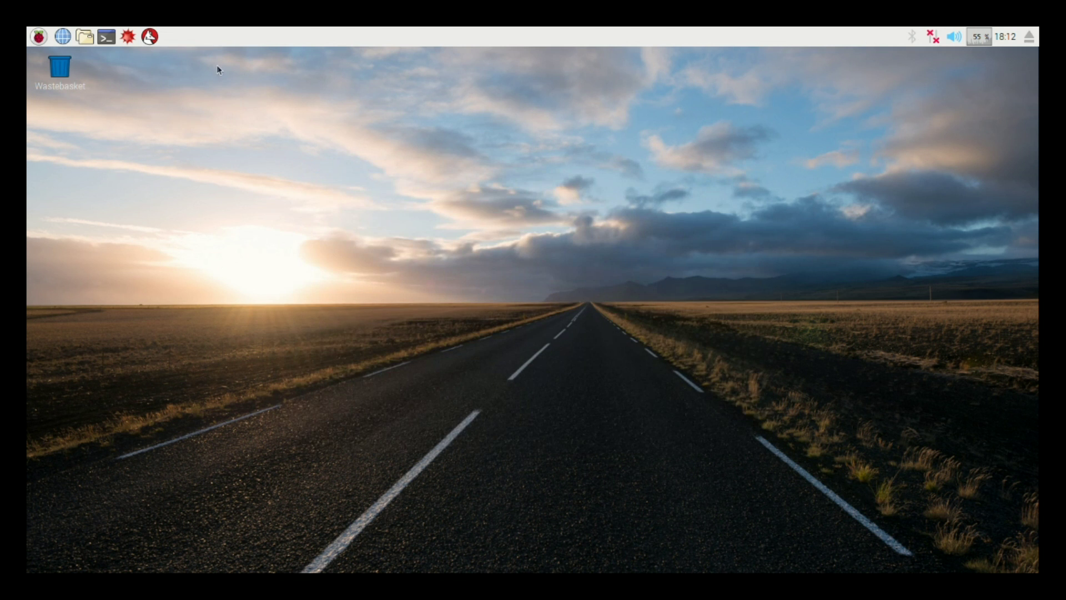
Relaunch Minecraft Pi and choose Start Game
left_click(39, 36)
mouse_move(81, 124)
left_click(180, 122)
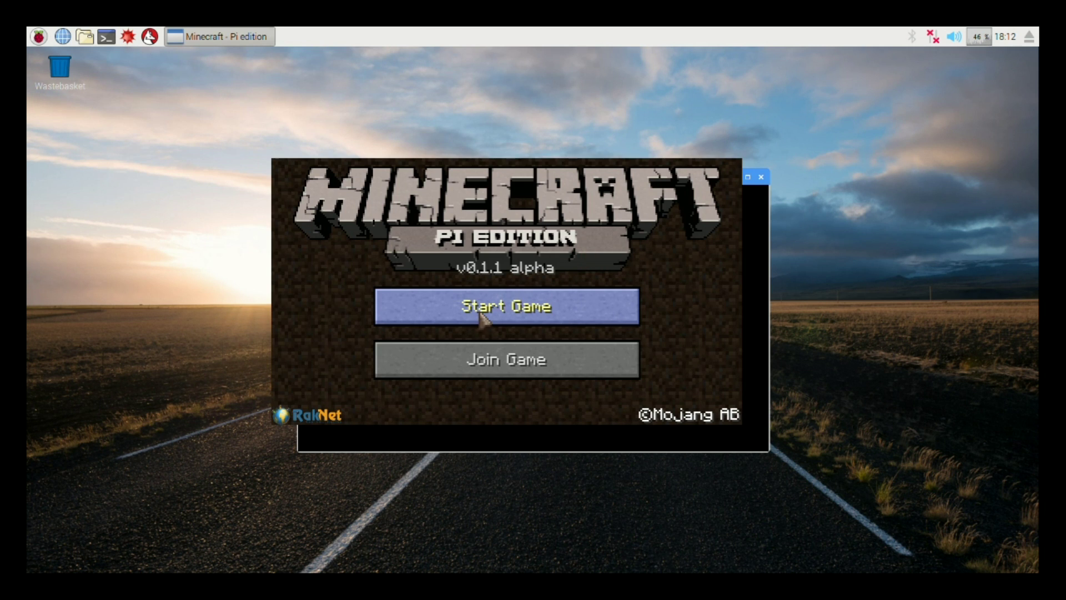
left_click(481, 318)
Create a new world and dig straight down through the sand
left_click(488, 395)
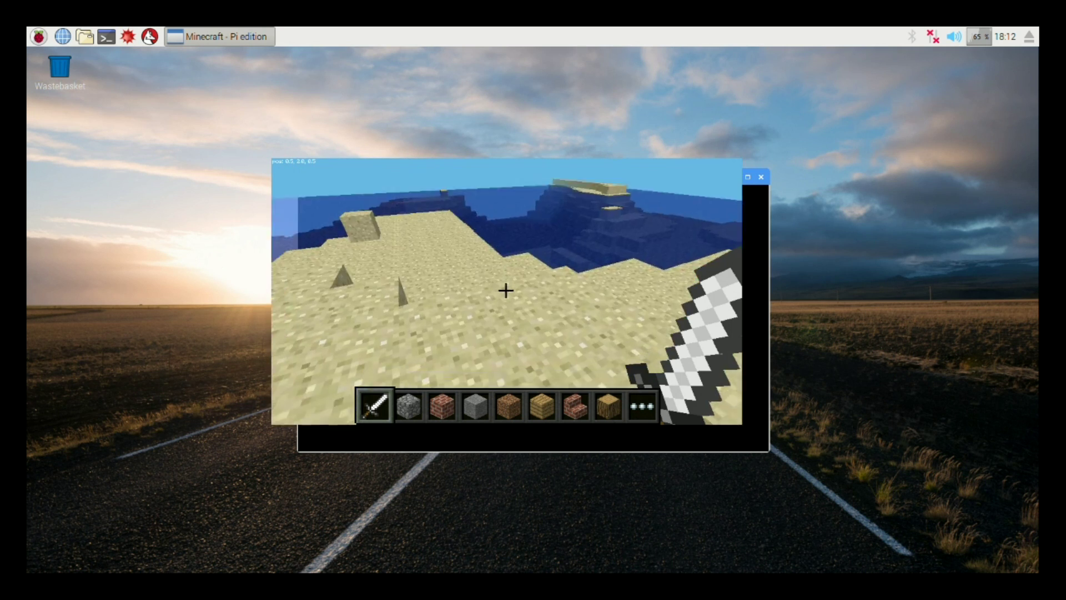
left_click(506, 289)
left_click(505, 290)
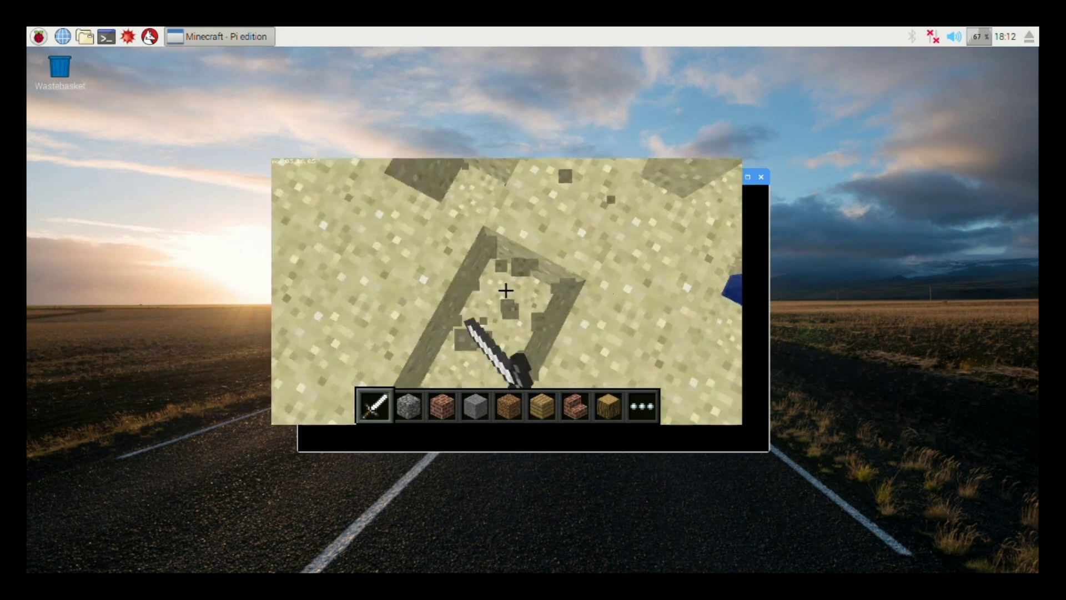
left_click(506, 290)
left_click(506, 290)
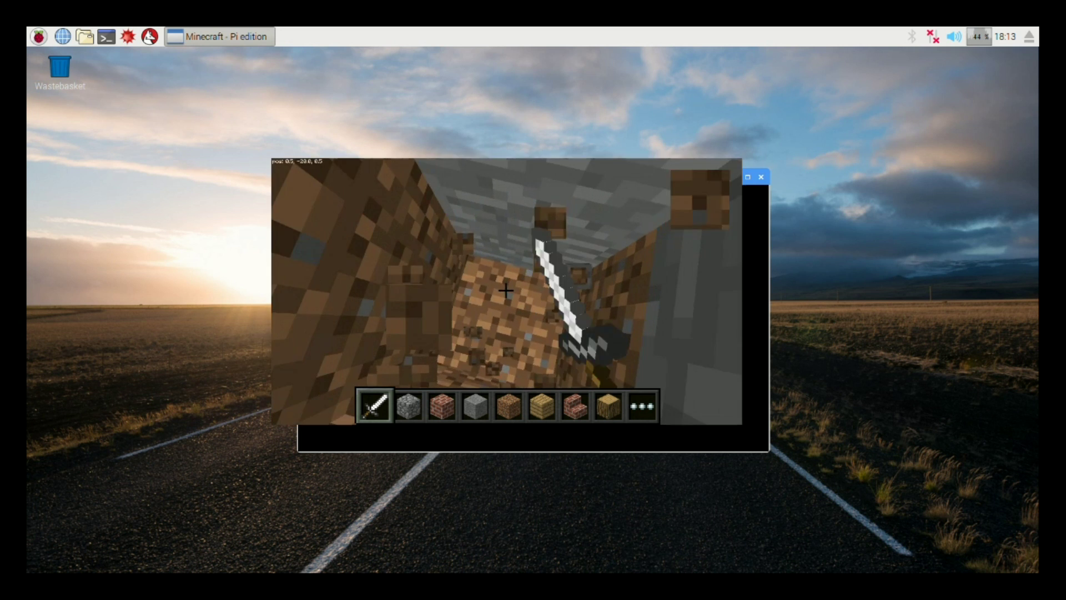
Dig deeper through dirt and stone, mine the shaft wall, then pause the game
left_click(506, 290)
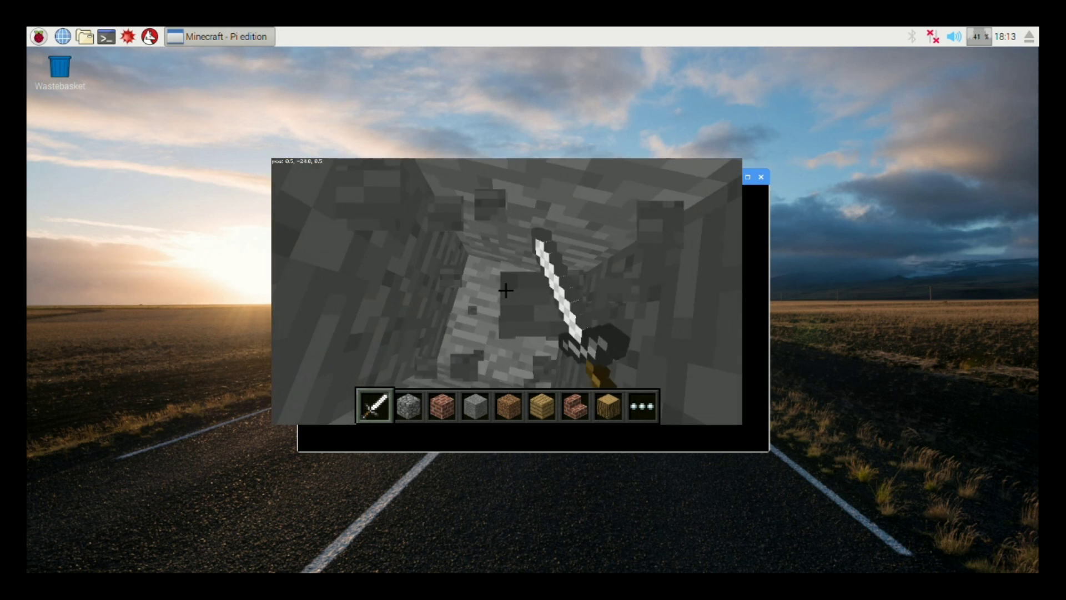
left_click(506, 289)
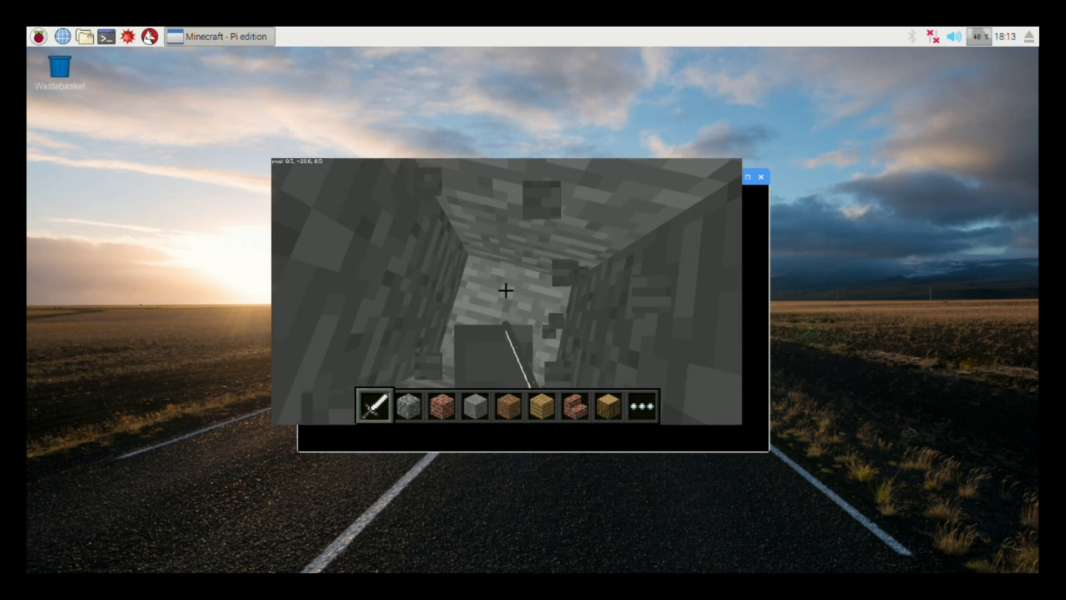
left_click(506, 289)
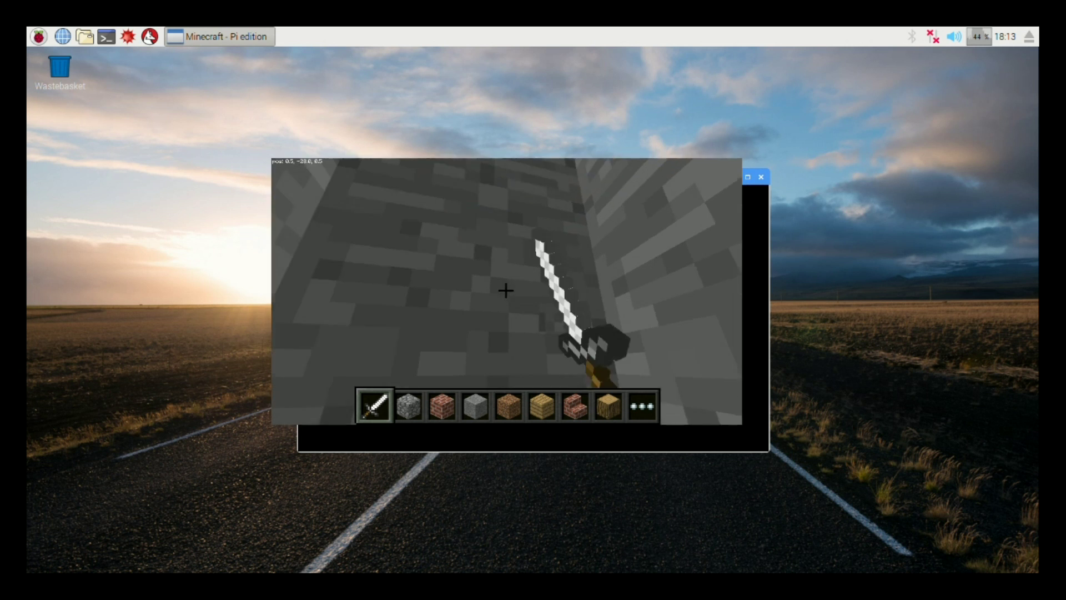
left_click(506, 290)
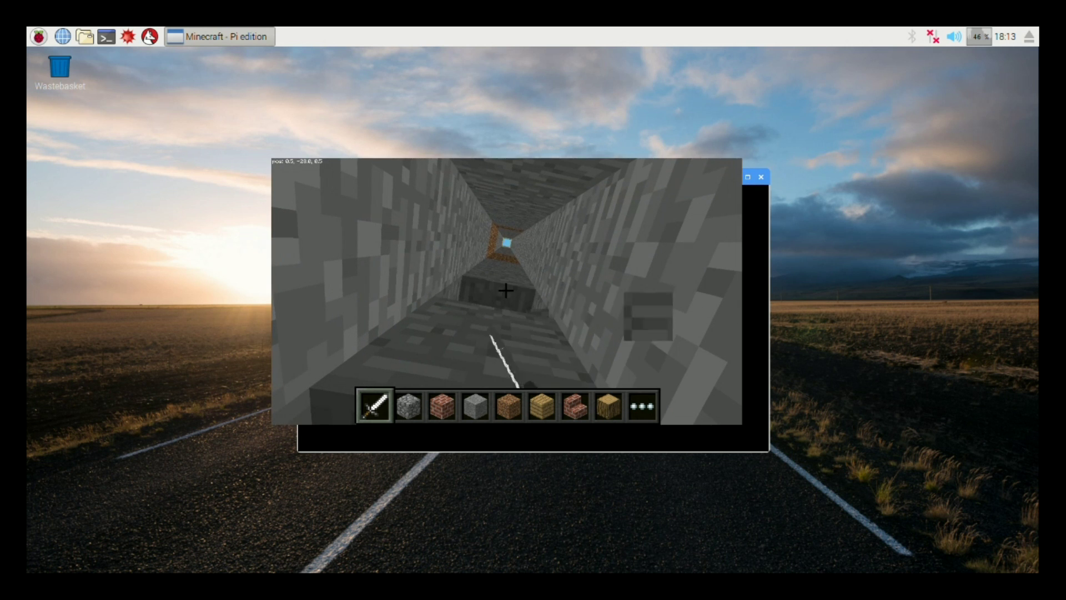
left_click(506, 290)
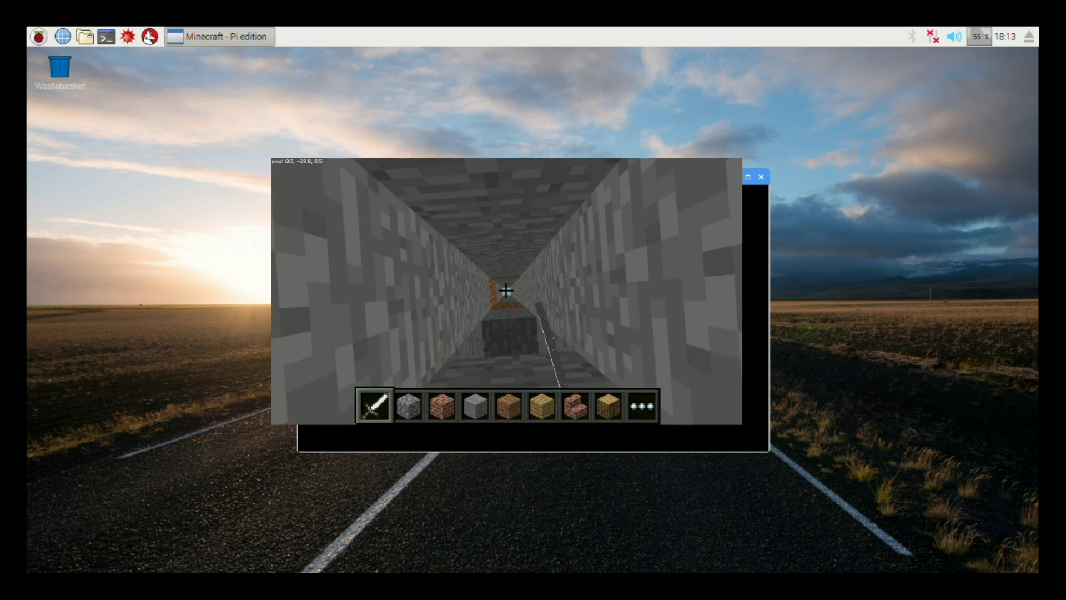
left_click(506, 290)
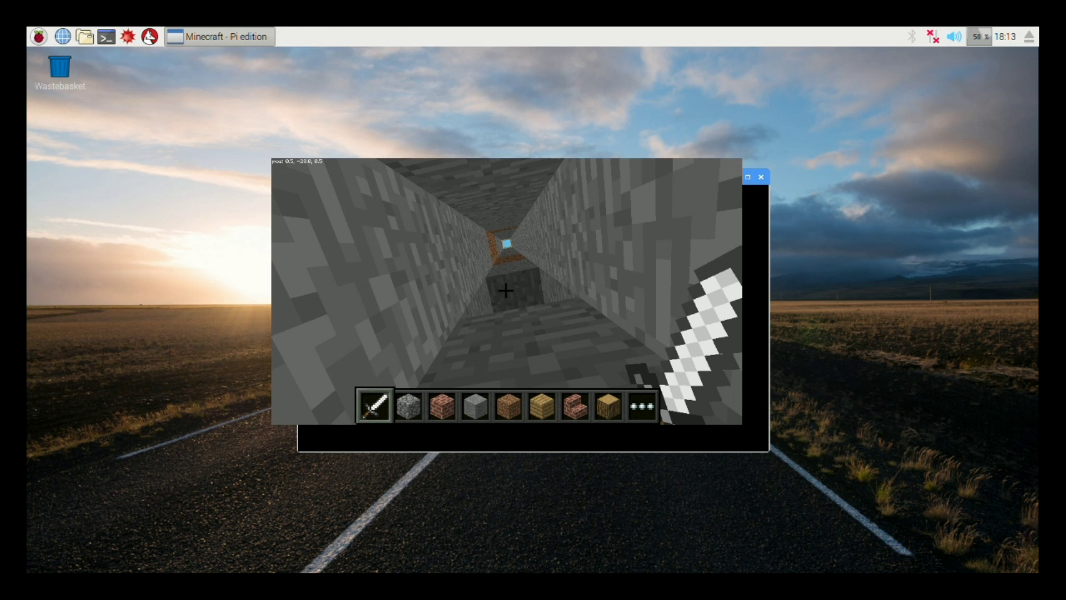
key("Escape")
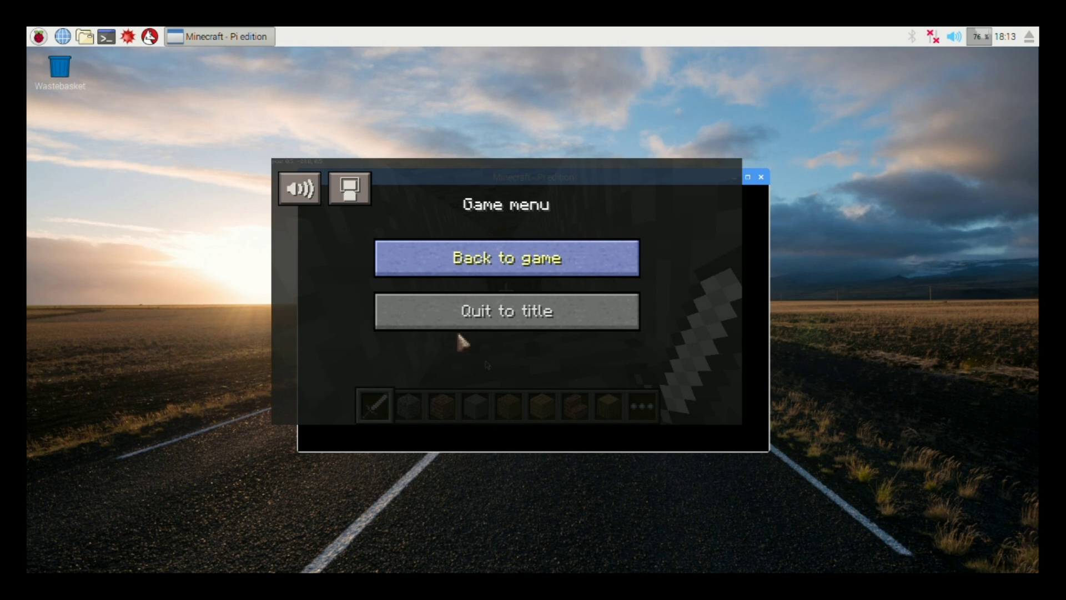
Quit the world to the title screen and close Minecraft Pi
left_click(498, 319)
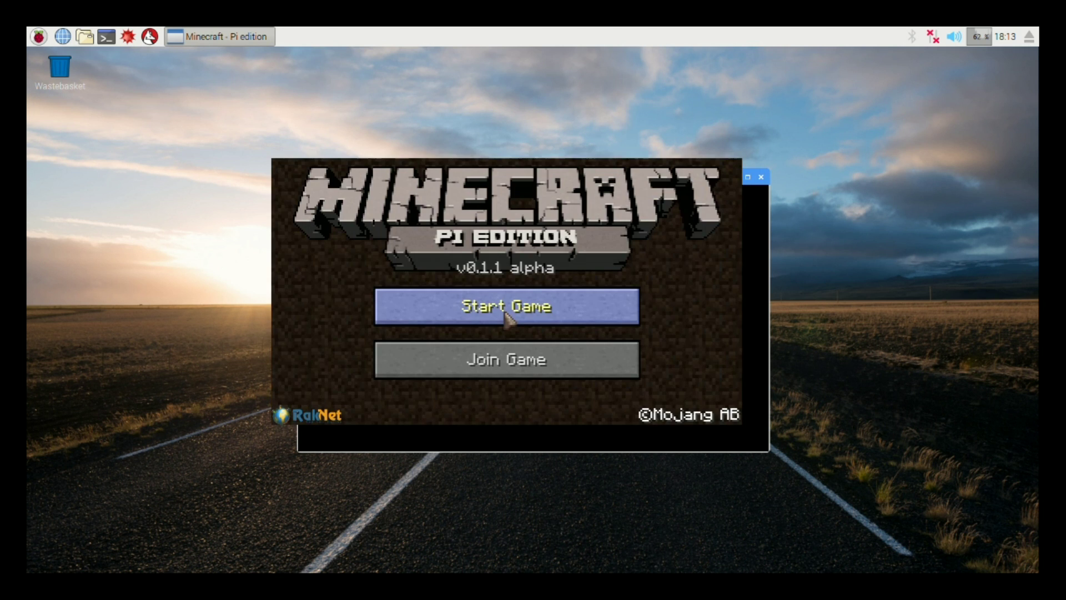
right_click(257, 34)
left_click(189, 56)
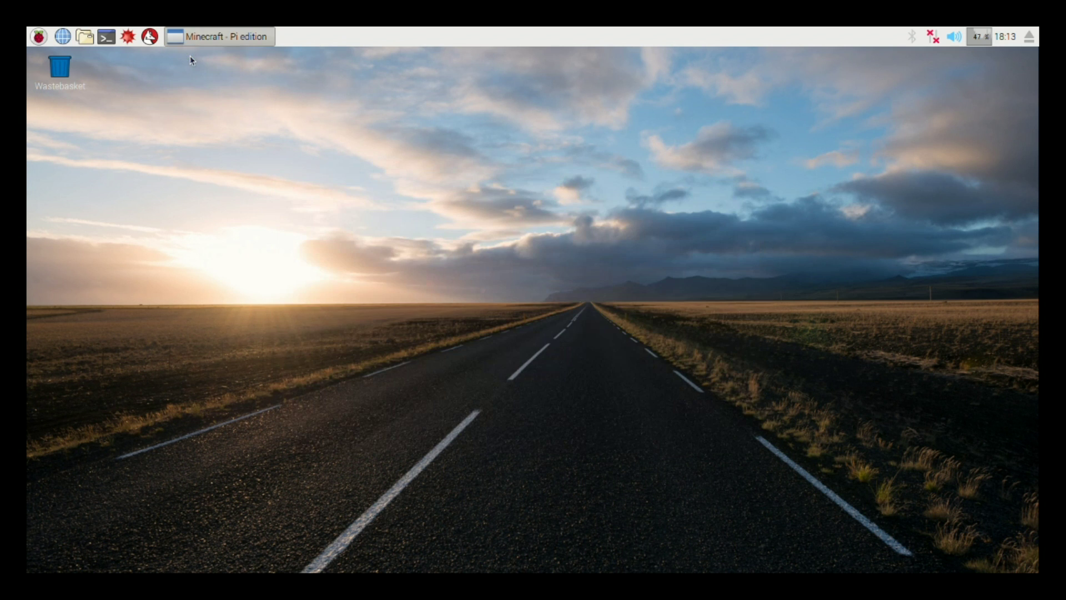
Launch Python Games from Menu > Games
left_click(34, 35)
mouse_move(53, 109)
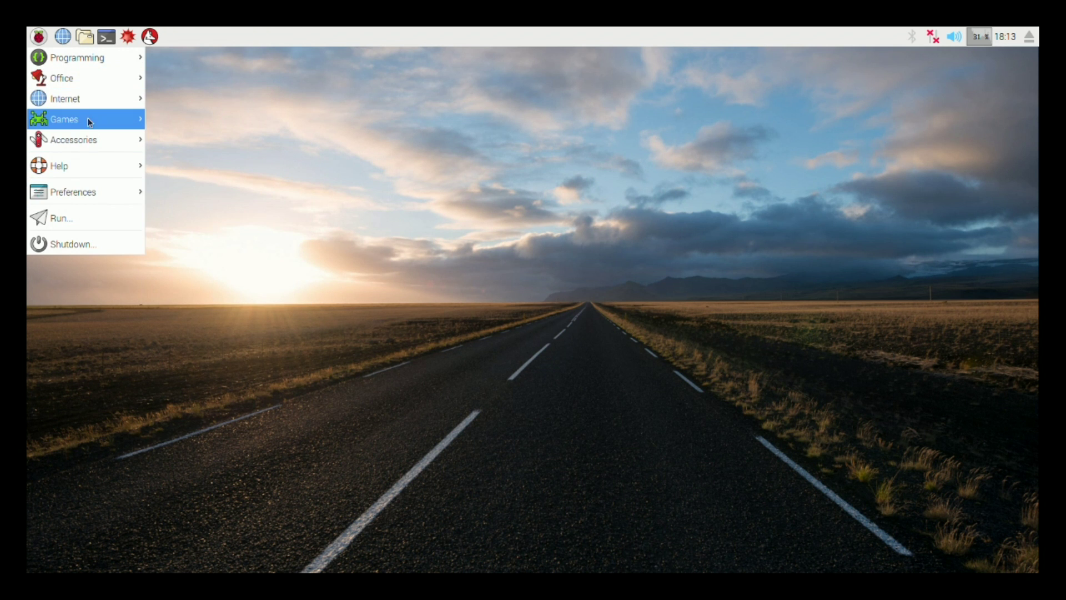
mouse_move(88, 117)
left_click(183, 115)
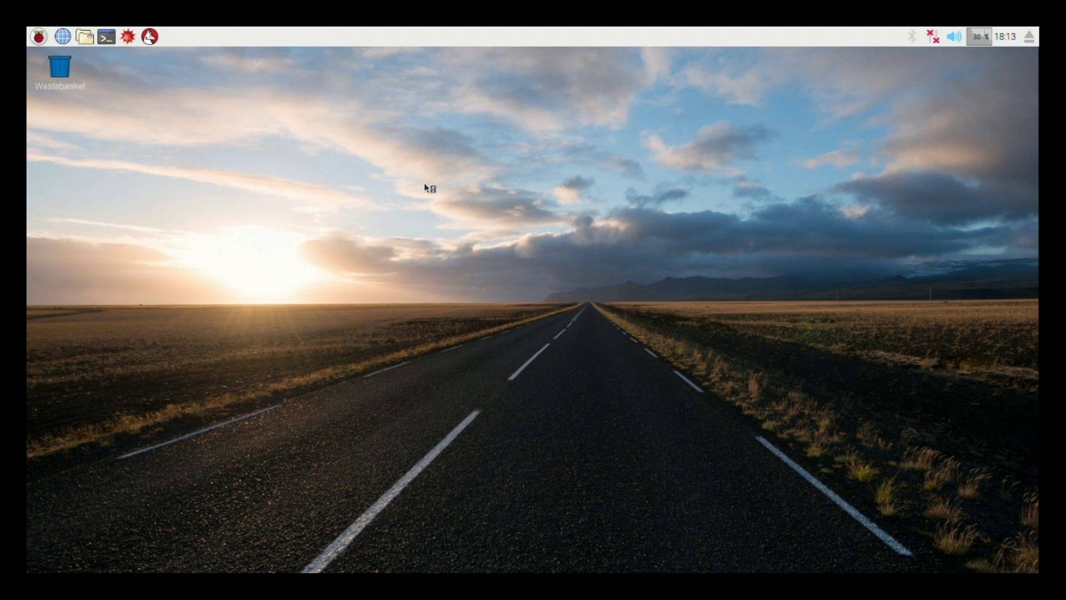
Keep 'Leave as is' for the audio output and confirm with OK
left_click(38, 36)
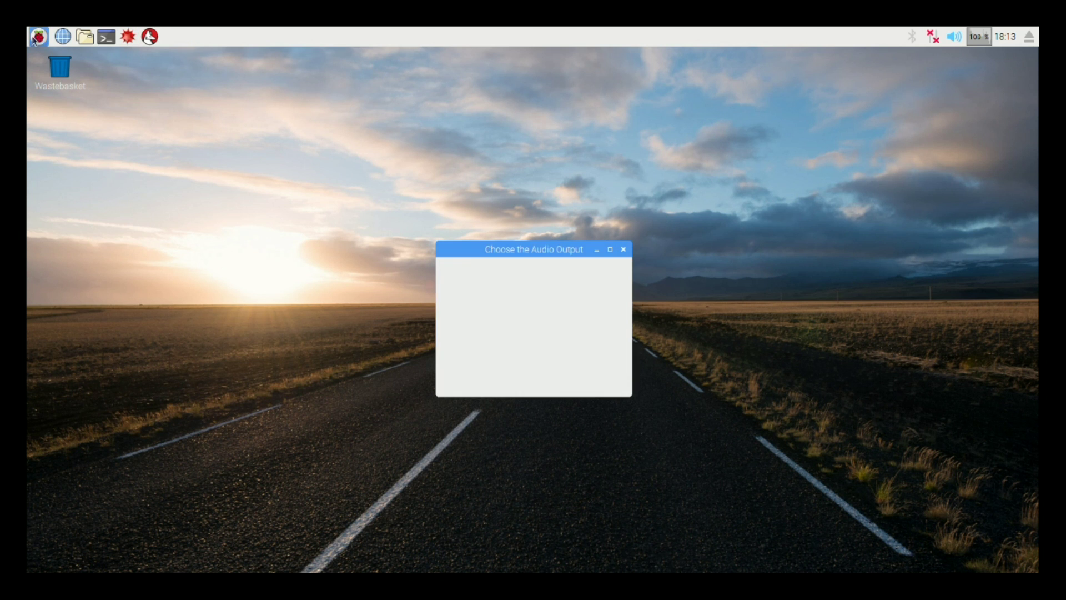
mouse_move(84, 191)
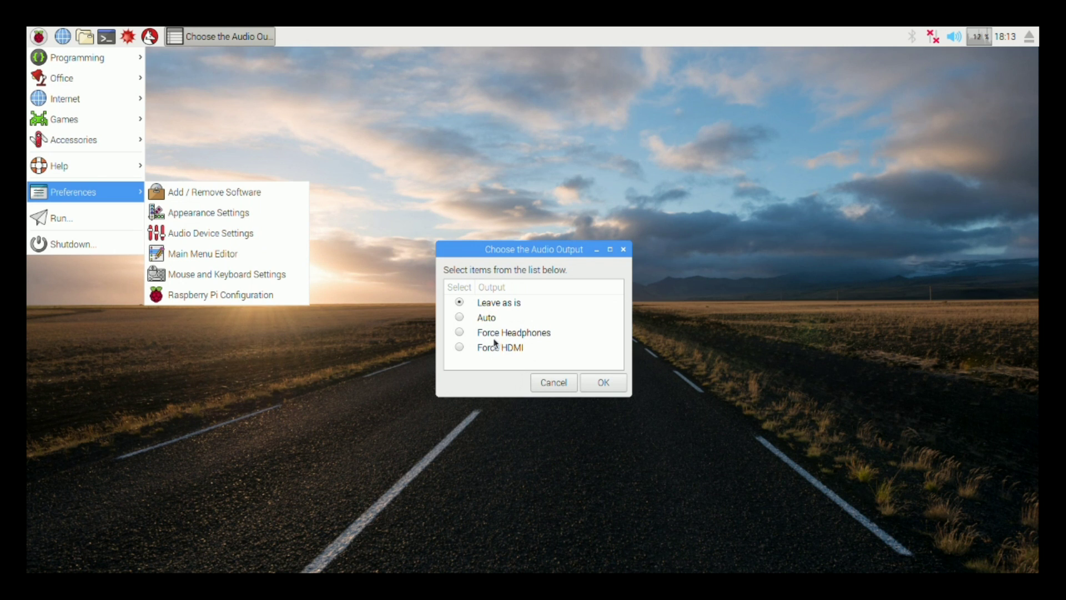
left_click(604, 383)
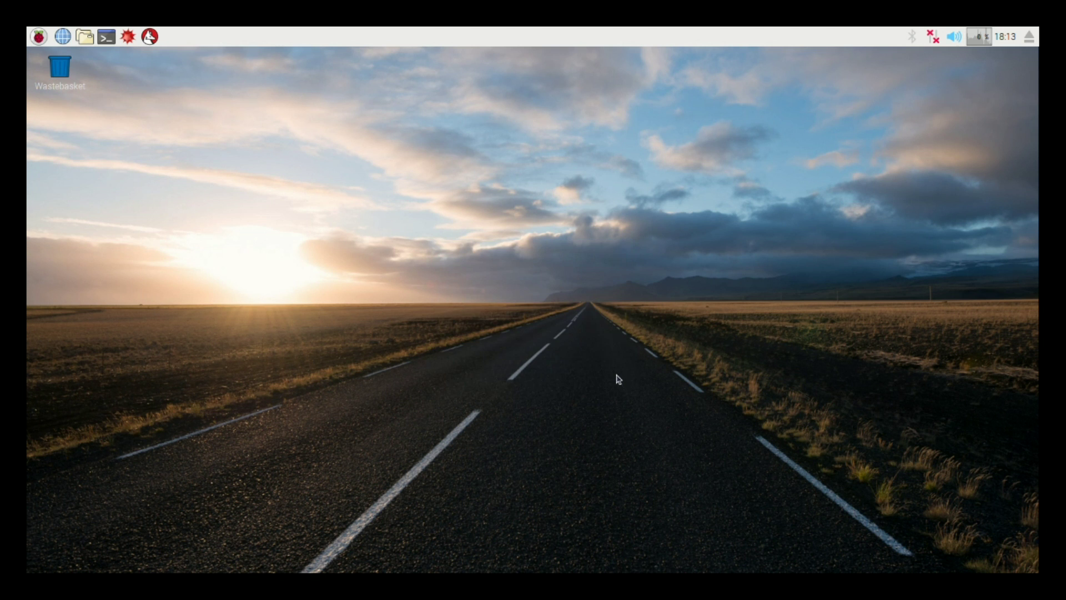
left_click(38, 37)
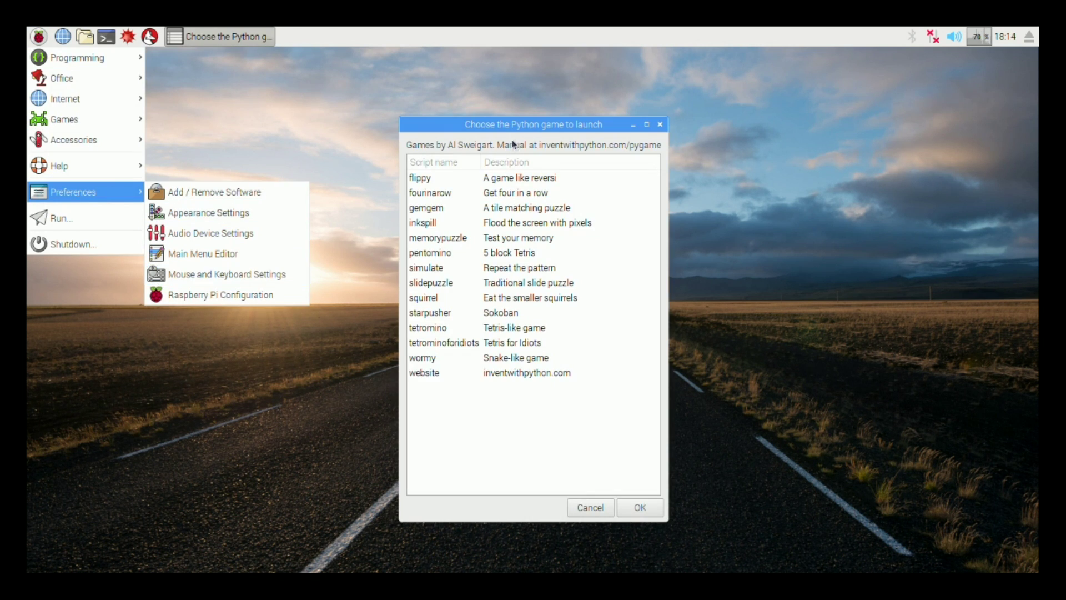
Change the keyboard layout to United States, English (US) in Mouse and Keyboard Settings and save it
left_click(227, 274)
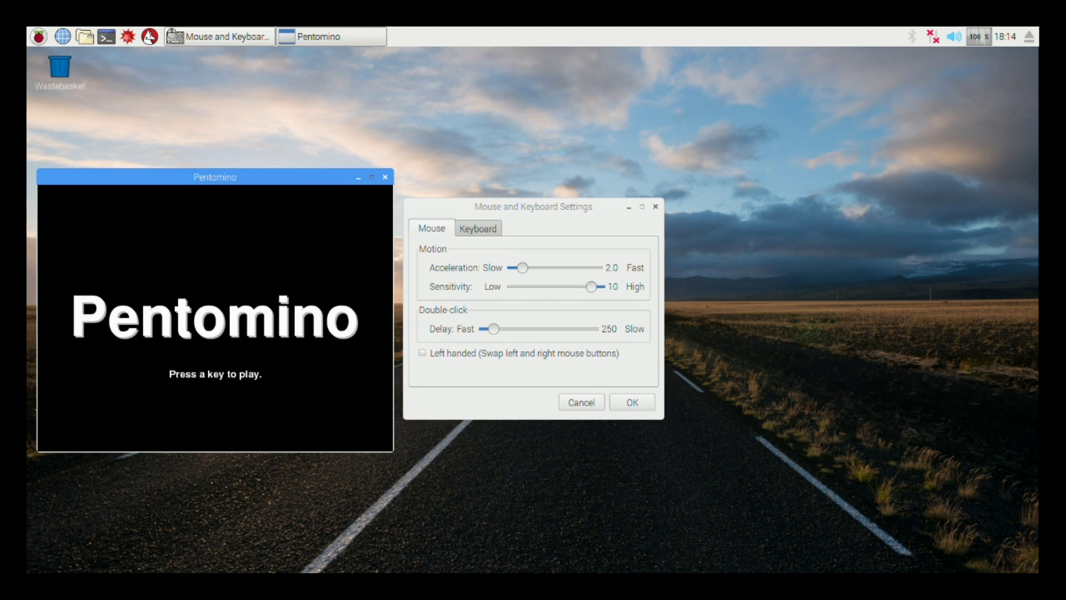
left_click(477, 229)
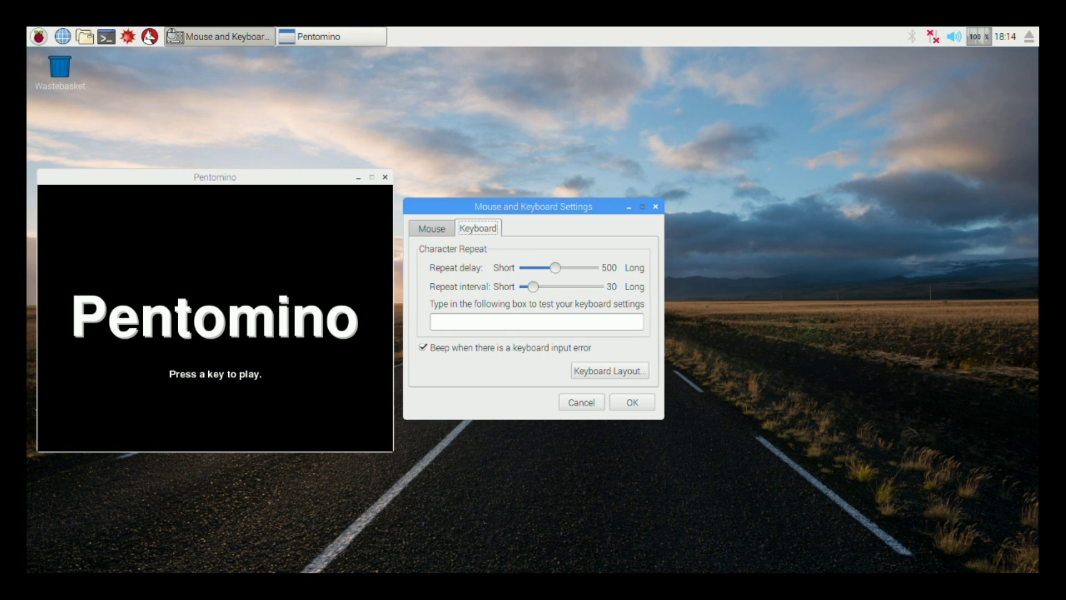
left_click(591, 372)
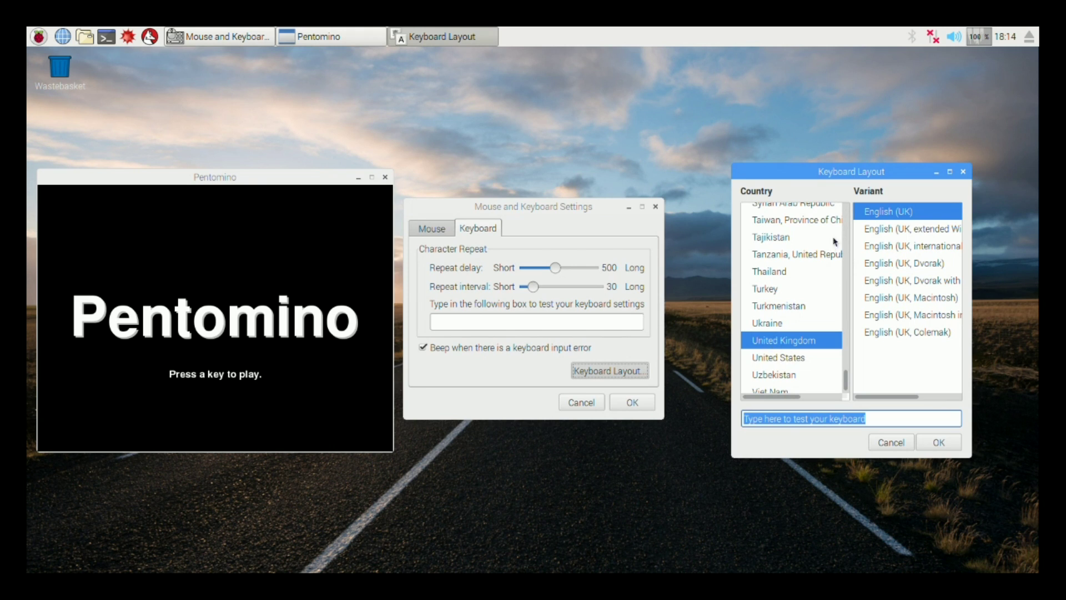
left_click(778, 359)
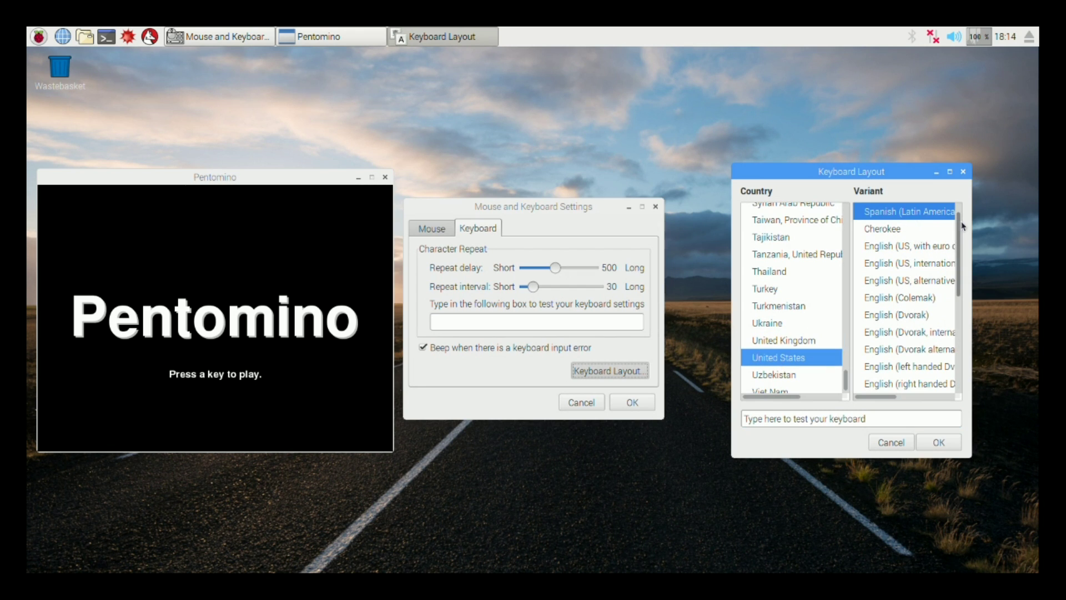
left_click_drag(963, 215, 959, 208)
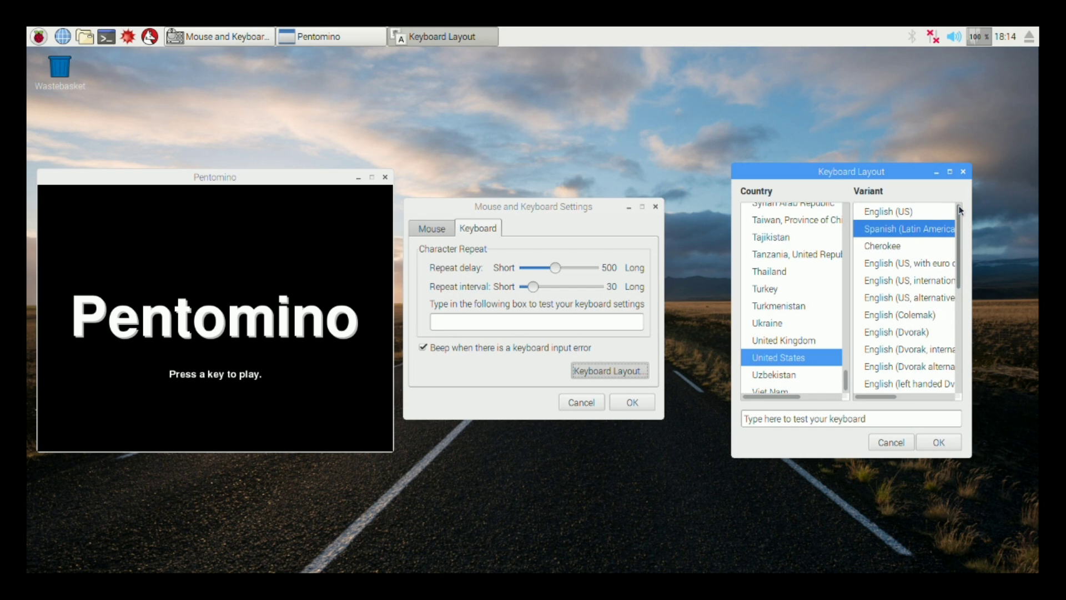
left_click(921, 214)
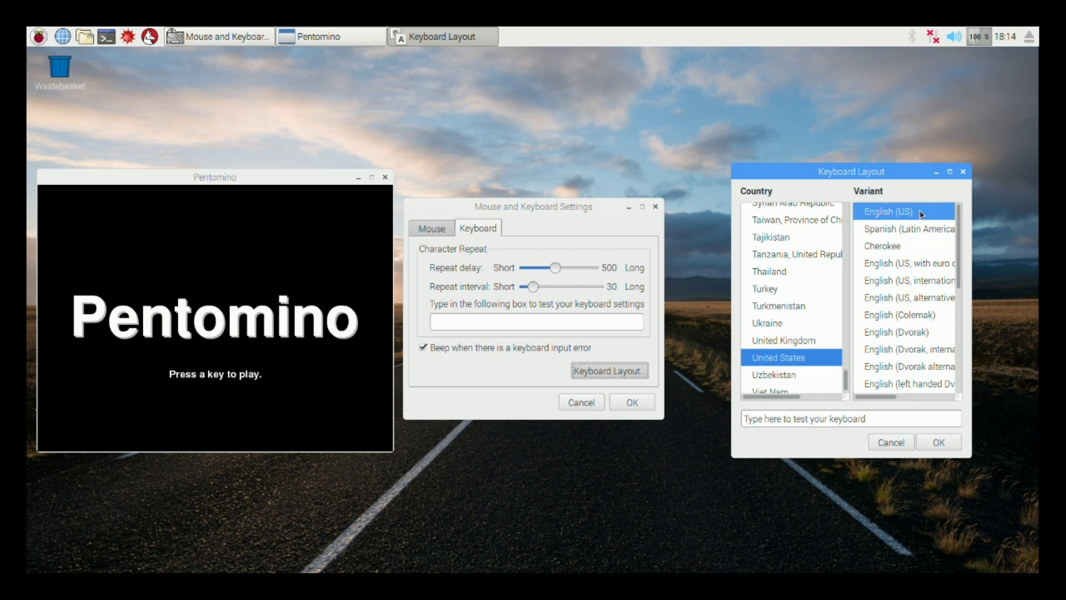
left_click(929, 444)
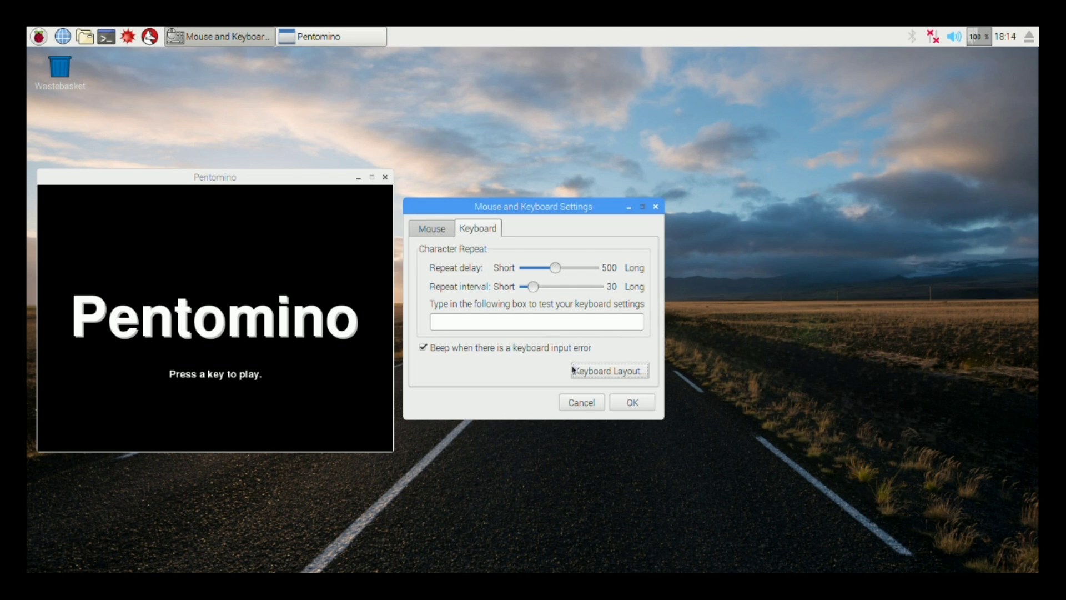
left_click(632, 402)
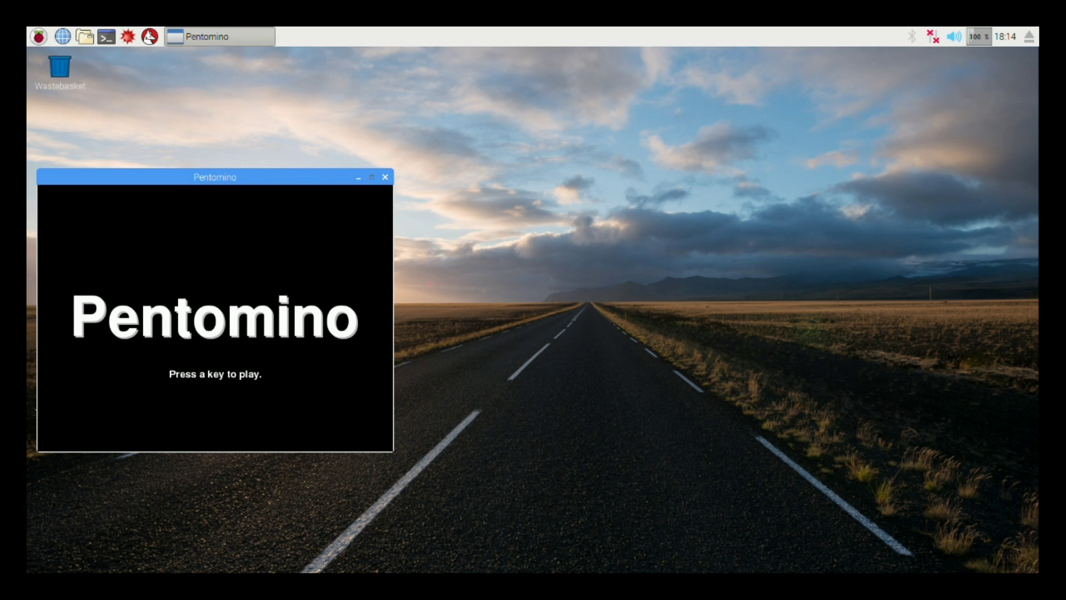
Start a Pentomino game and place the first red, yellow U and red pieces
key("space")
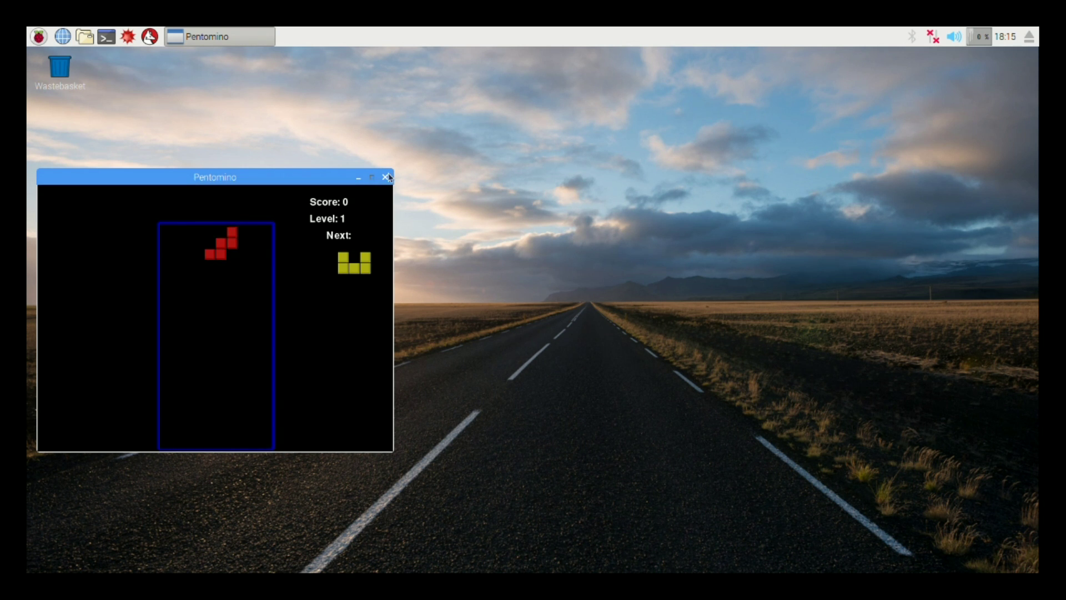
key("Left")
key("Left")
key("Left")
key("Left")
key("Down")
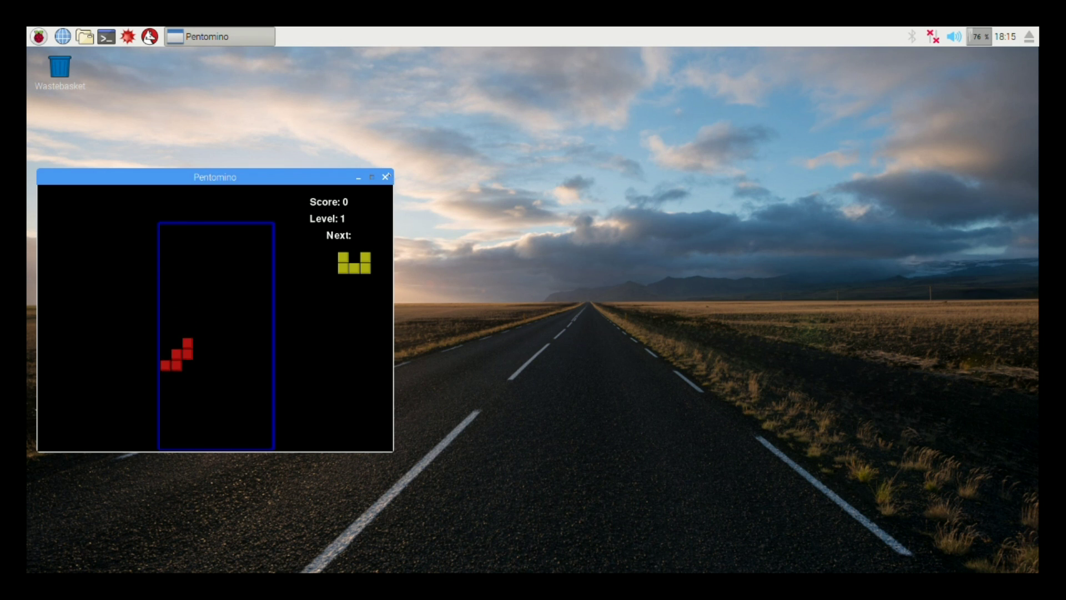
key("Right")
key("Up")
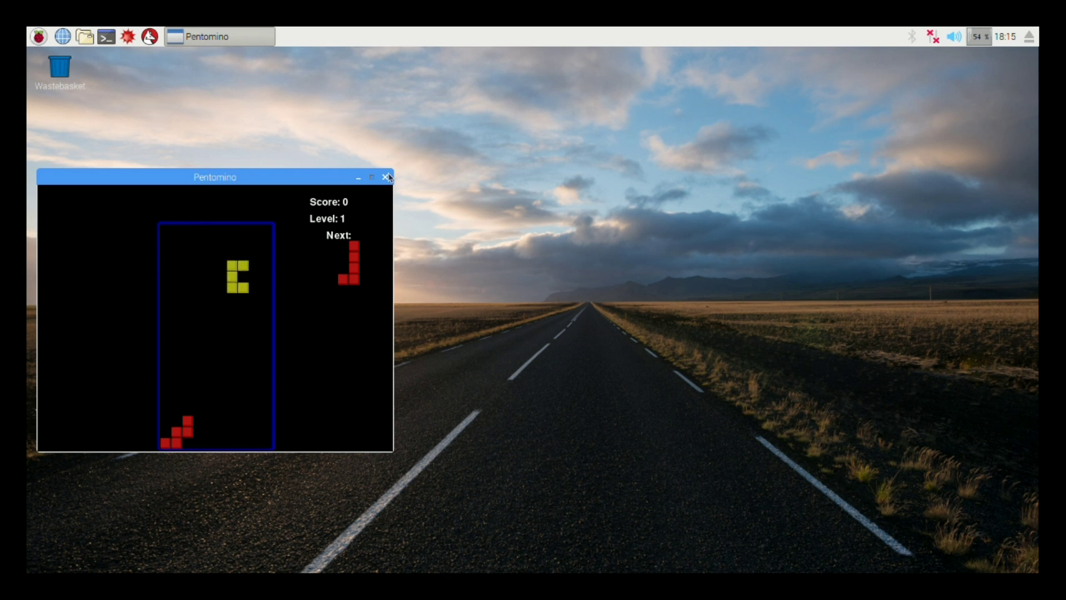
key("Left")
key("Left")
key("Left")
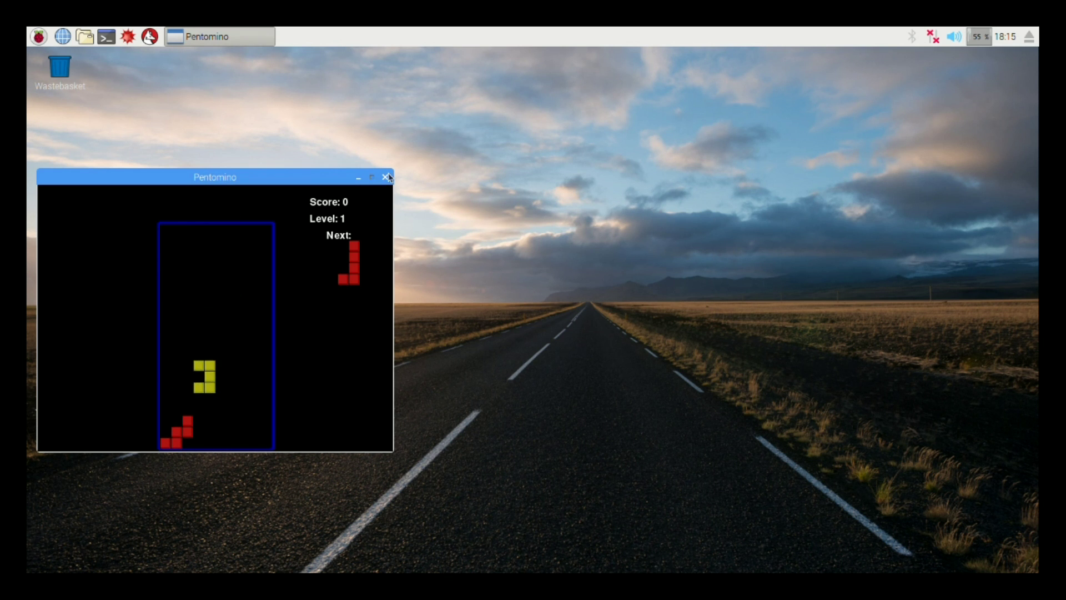
key("Up")
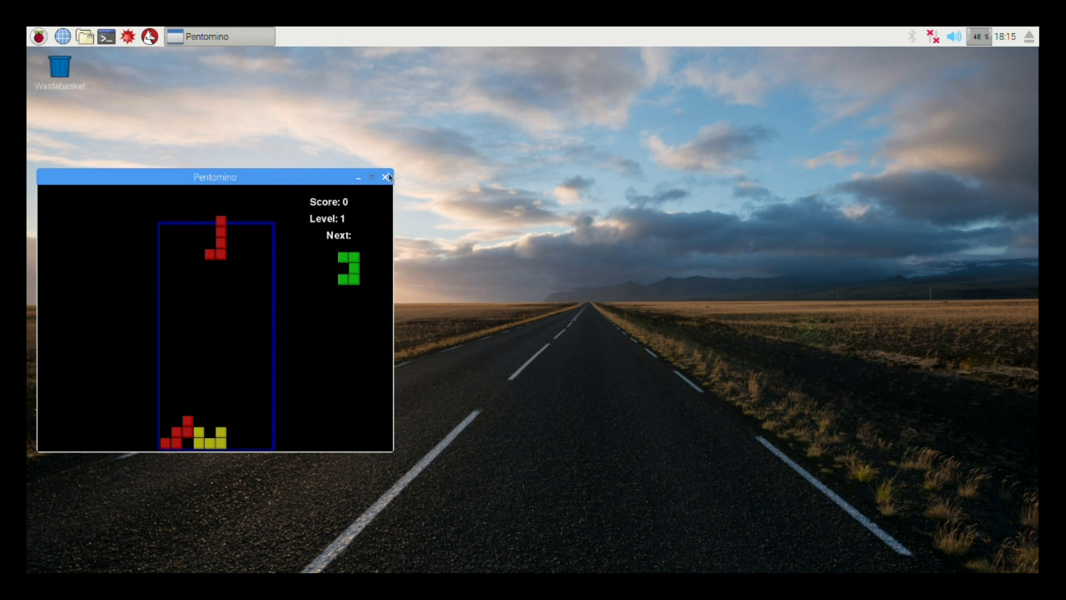
key("Right")
key("Right")
key("Up")
key("Down")
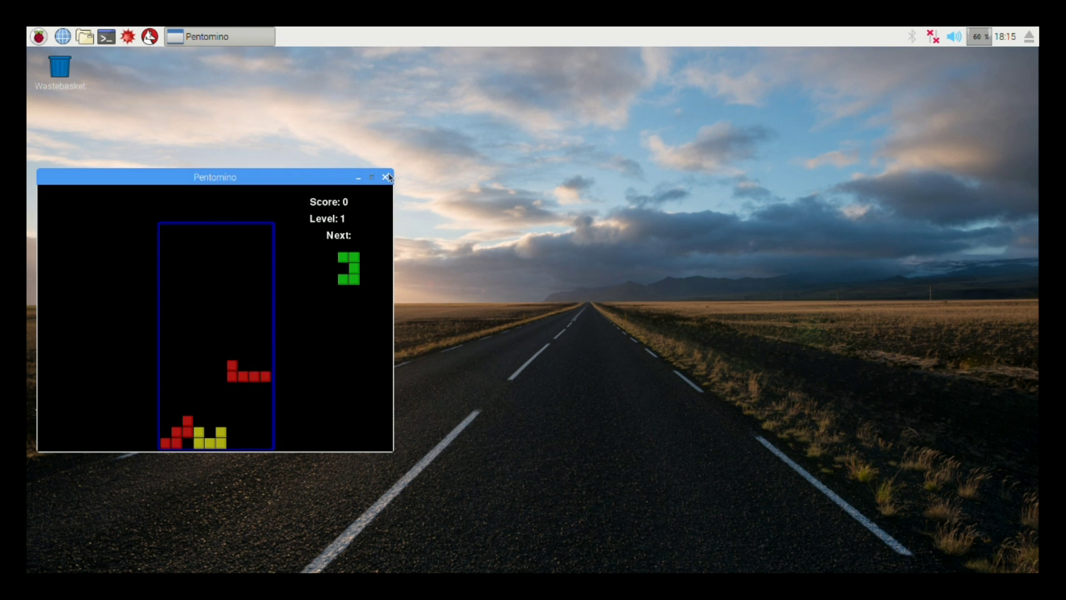
Land the green U and blue pieces, then drop a red piece to complete a line
key("Up")
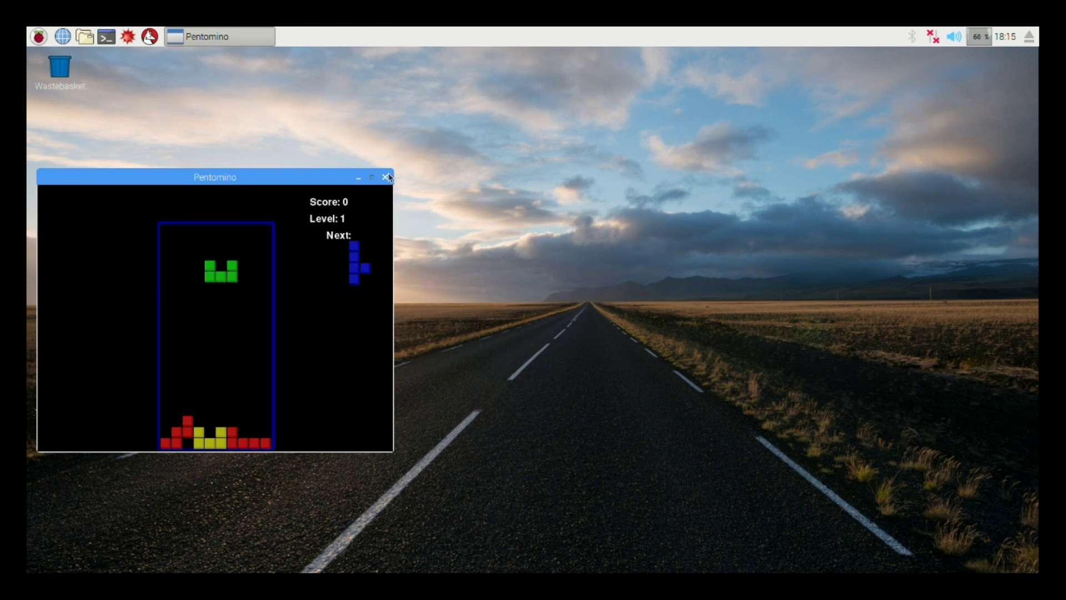
key("Up")
key("Up")
key("Right")
key("Right")
key("Right")
key("Up")
key("Up")
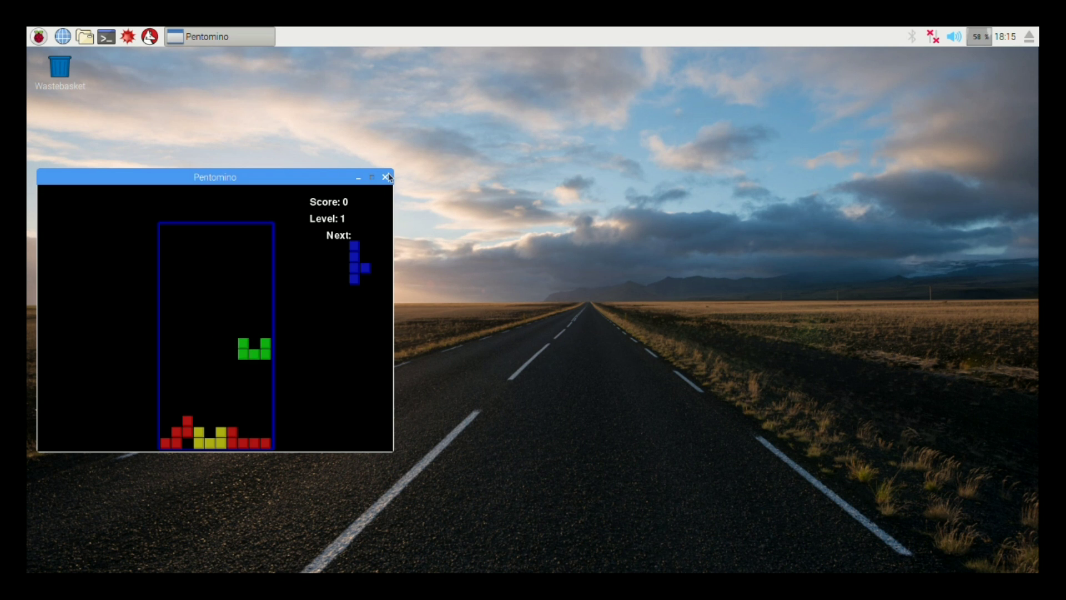
key("Down")
key("Left")
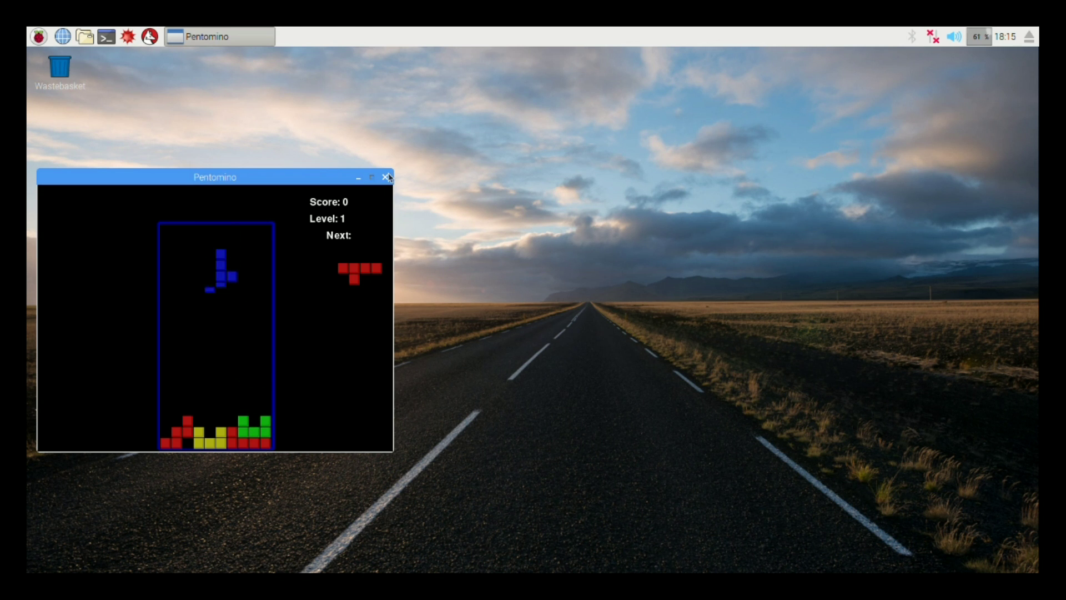
key("Down")
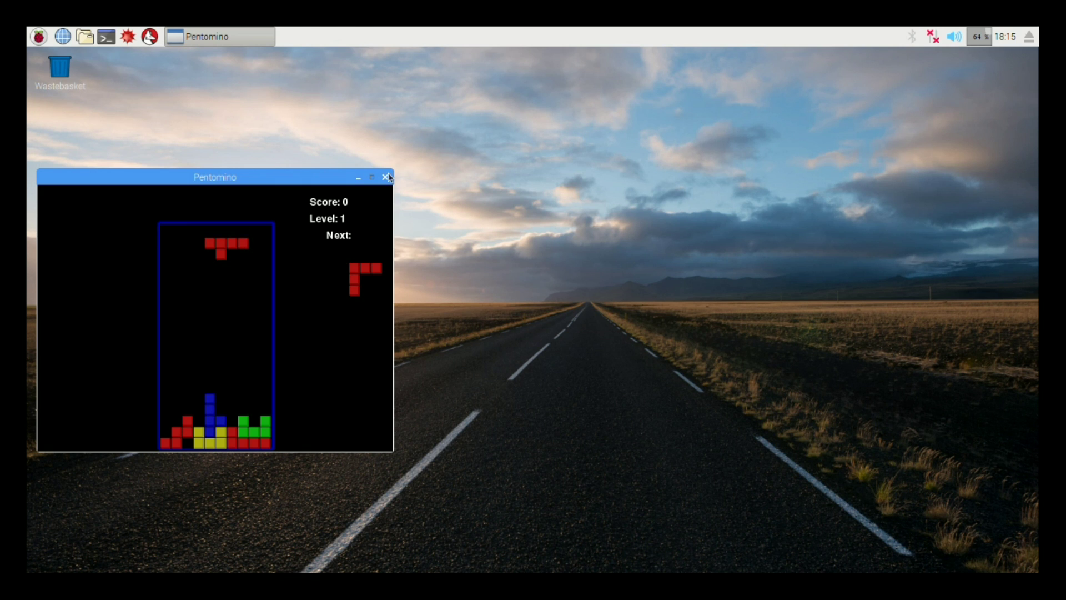
key("Up")
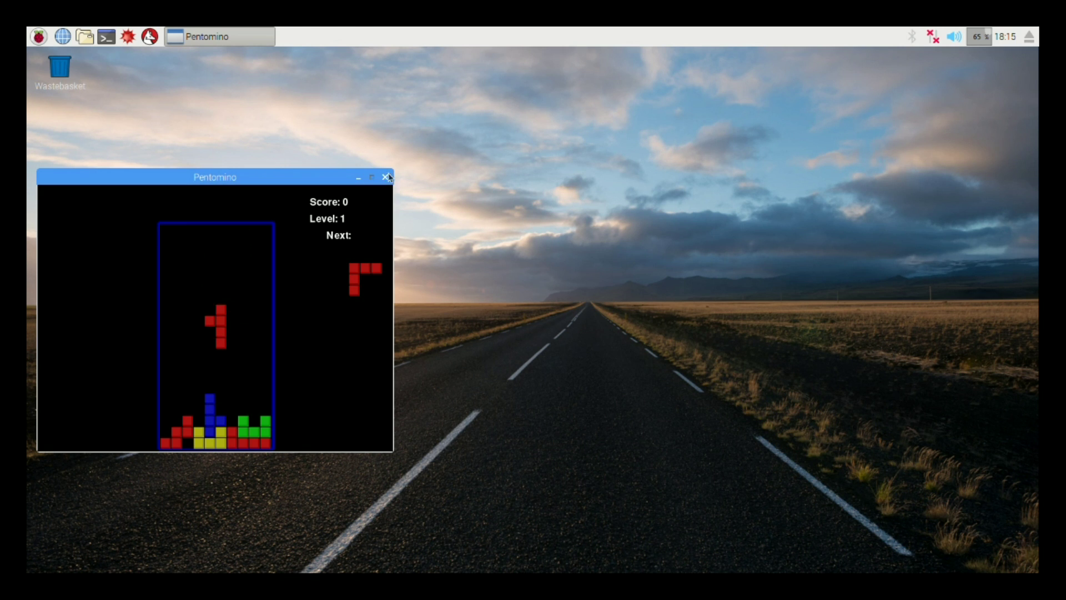
key("Left")
key("Up")
Stack the red ┐ piece bottom left, then the blue L and yellow pieces
key("Up")
key("Left")
key("Left")
key("Left")
key("Down")
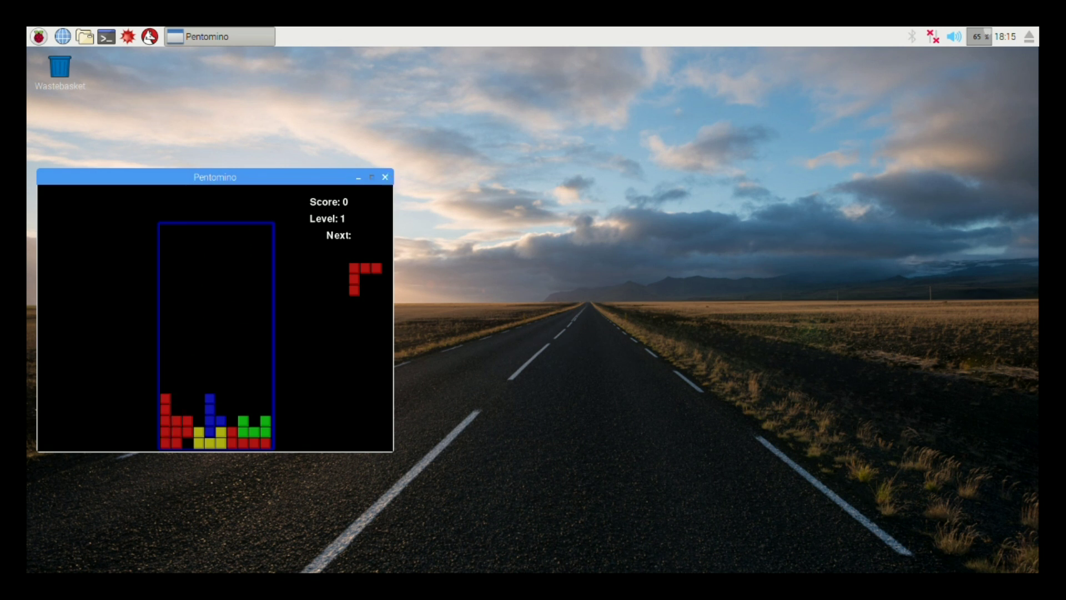
key("Left")
key("Up")
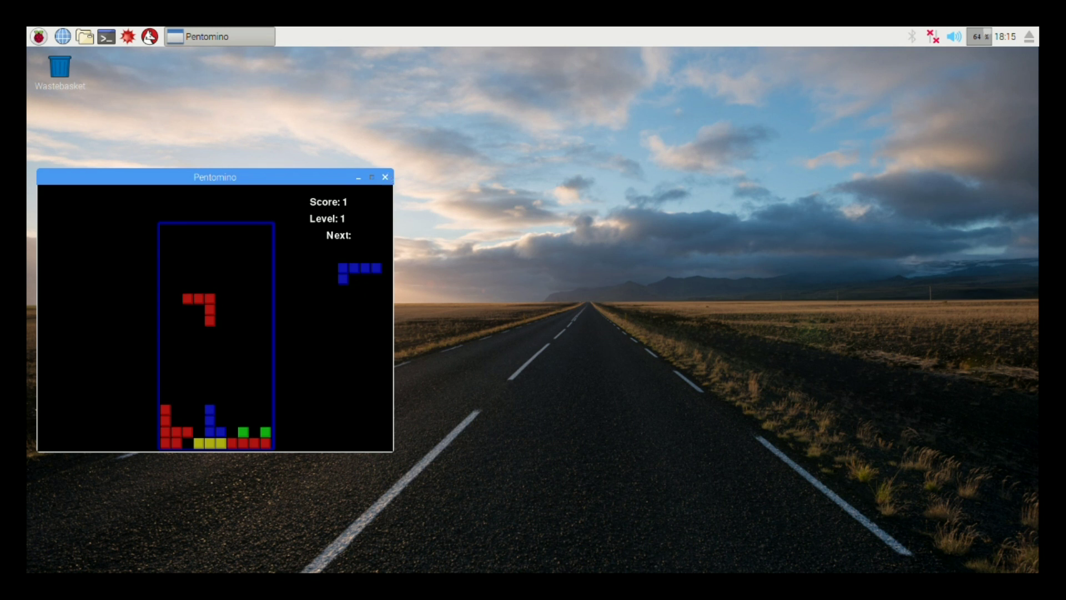
key("Right")
key("Left")
key("Left")
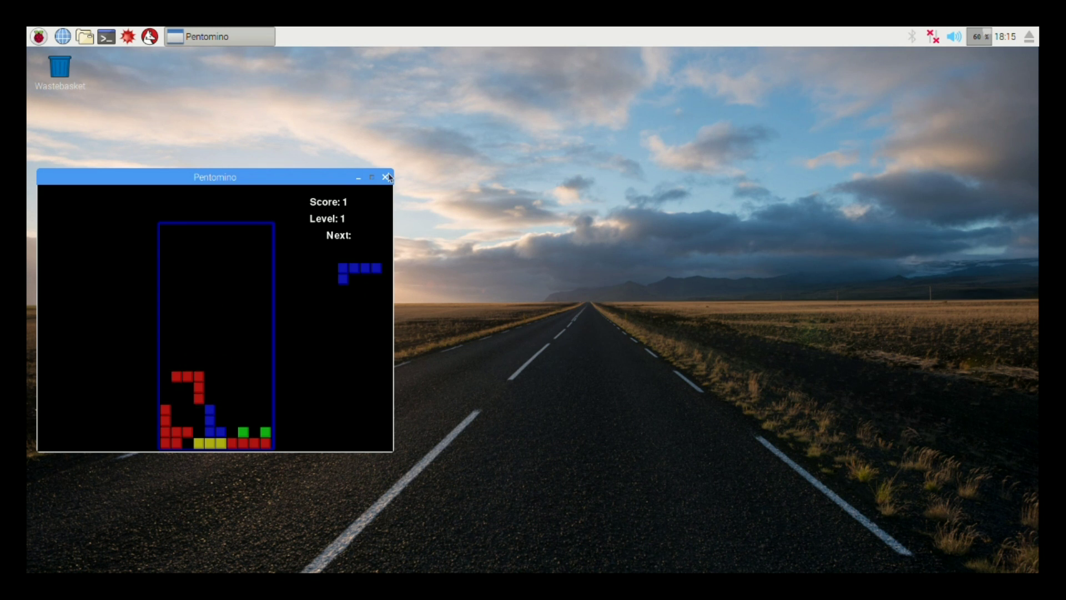
key("Down")
key("Up")
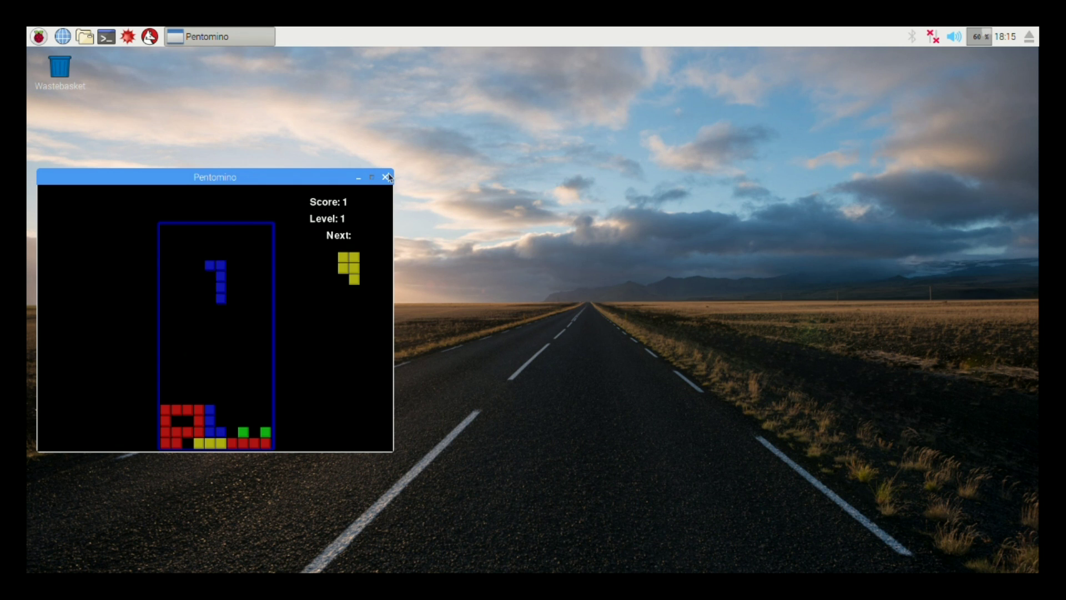
key("Up")
key("Up")
key("Up")
key("Left")
key("Up")
key("Left")
key("Left")
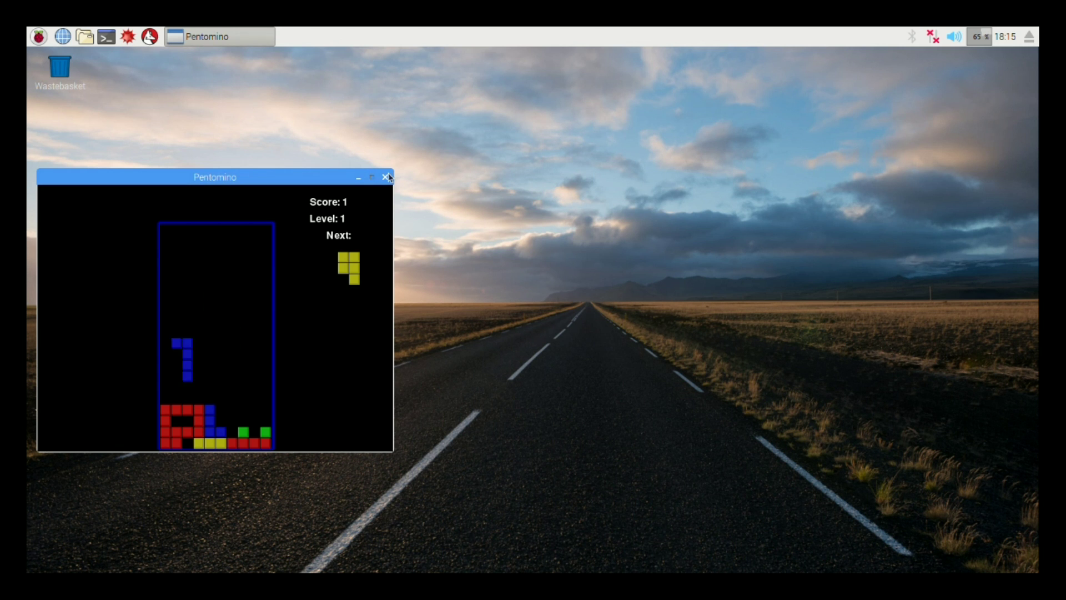
key("Up")
key("Down")
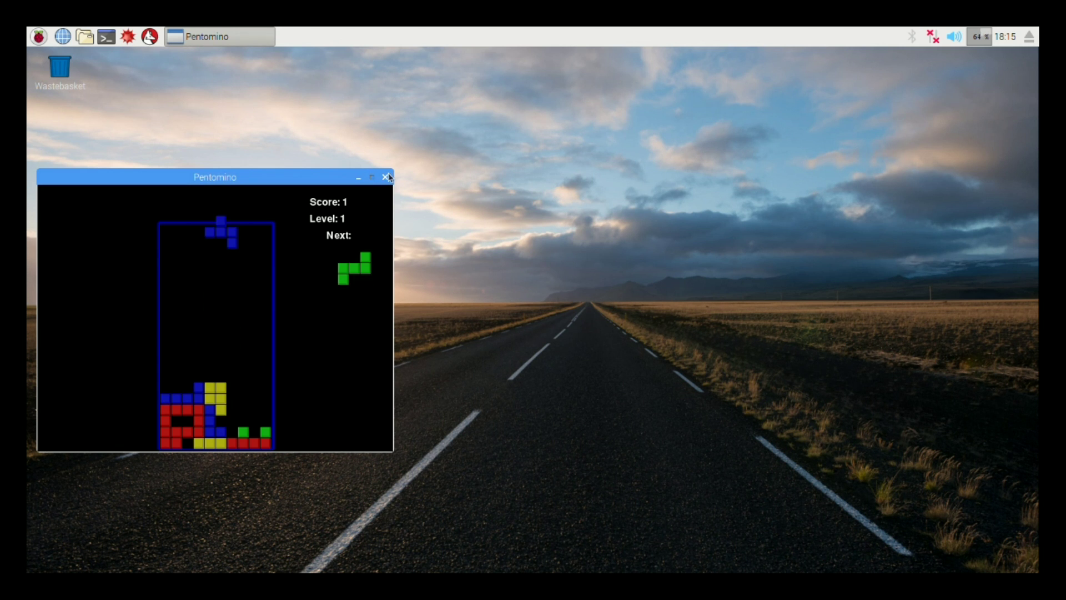